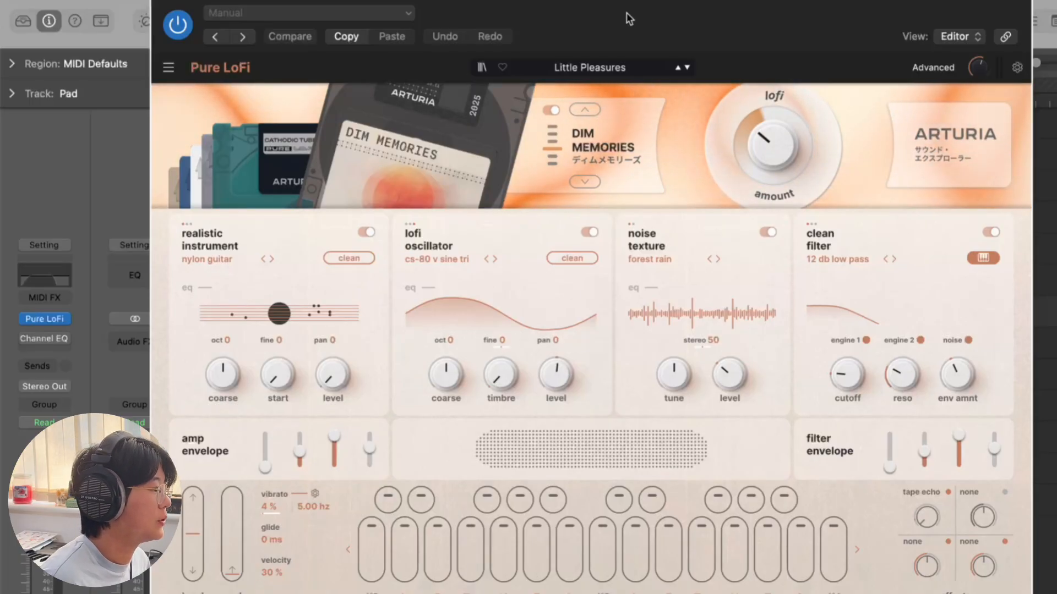
Filter the preset browser by the Keys type and load the Infrared Bell preset
left_click(480, 68)
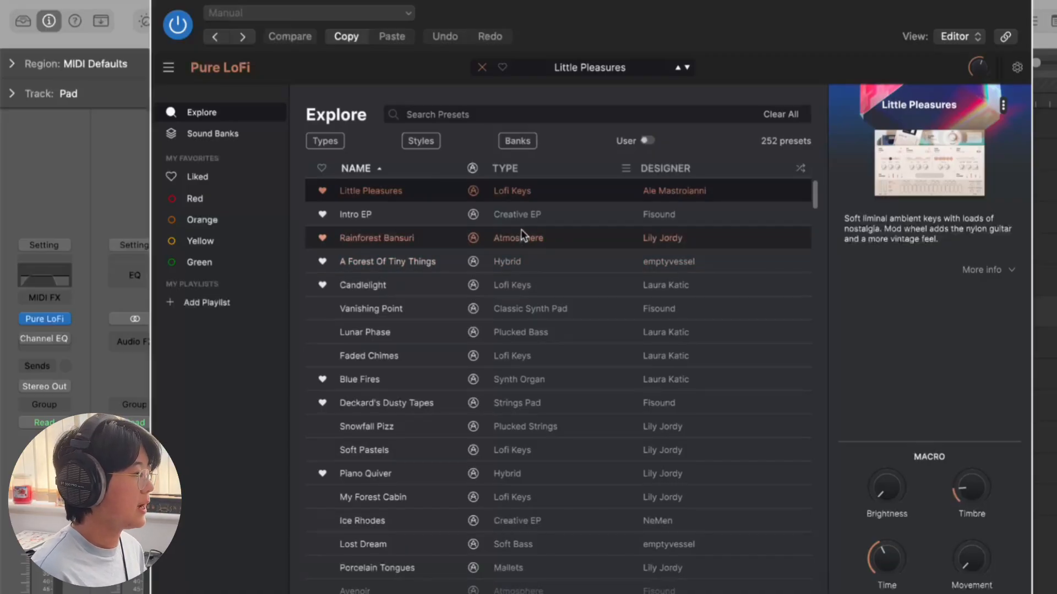
scroll(521, 229, "down", 10)
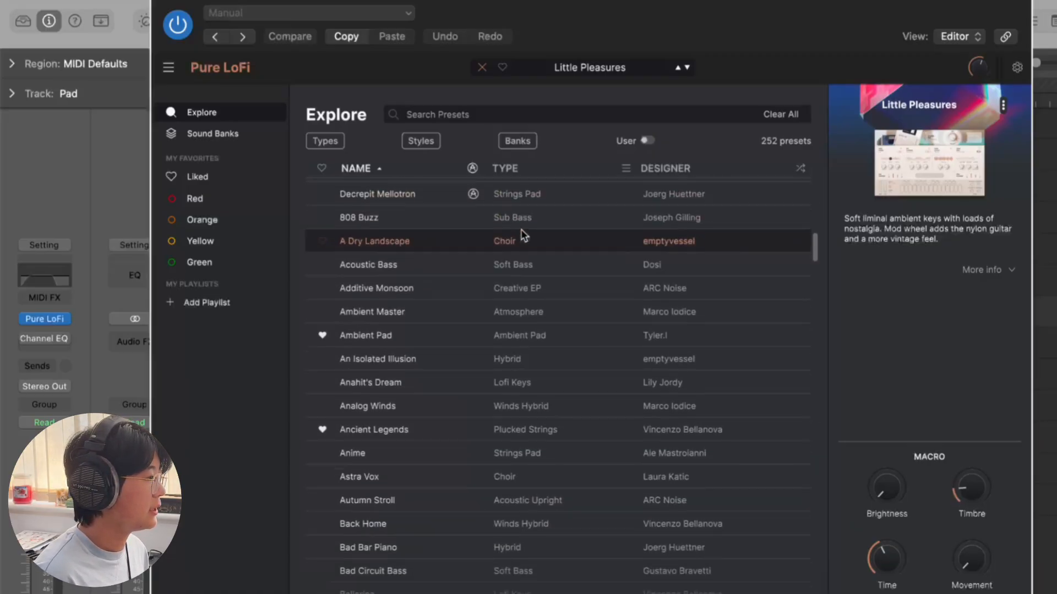
left_click(329, 140)
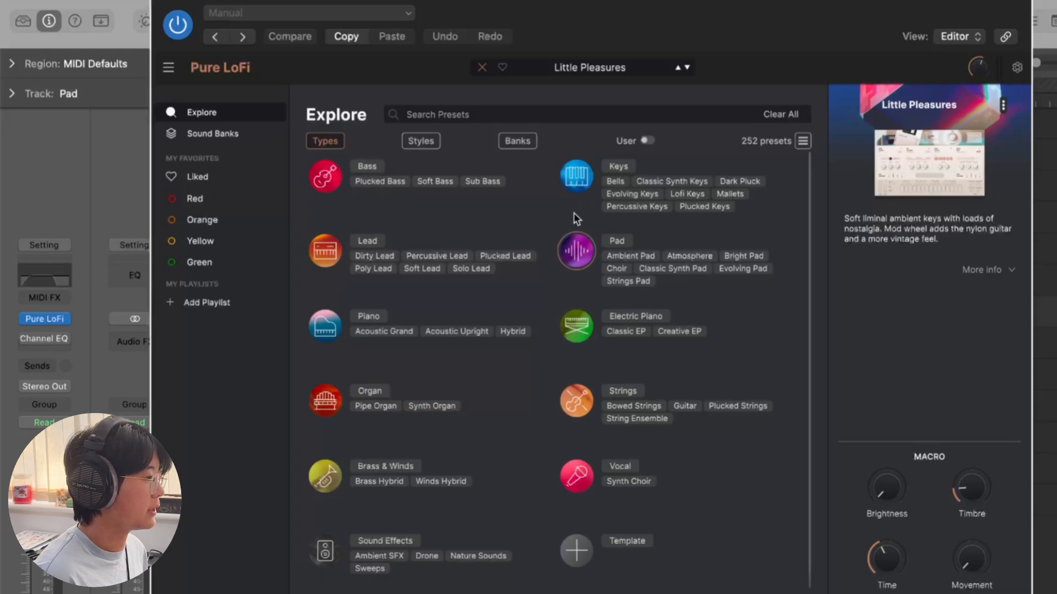
left_click(576, 177)
left_click(400, 273)
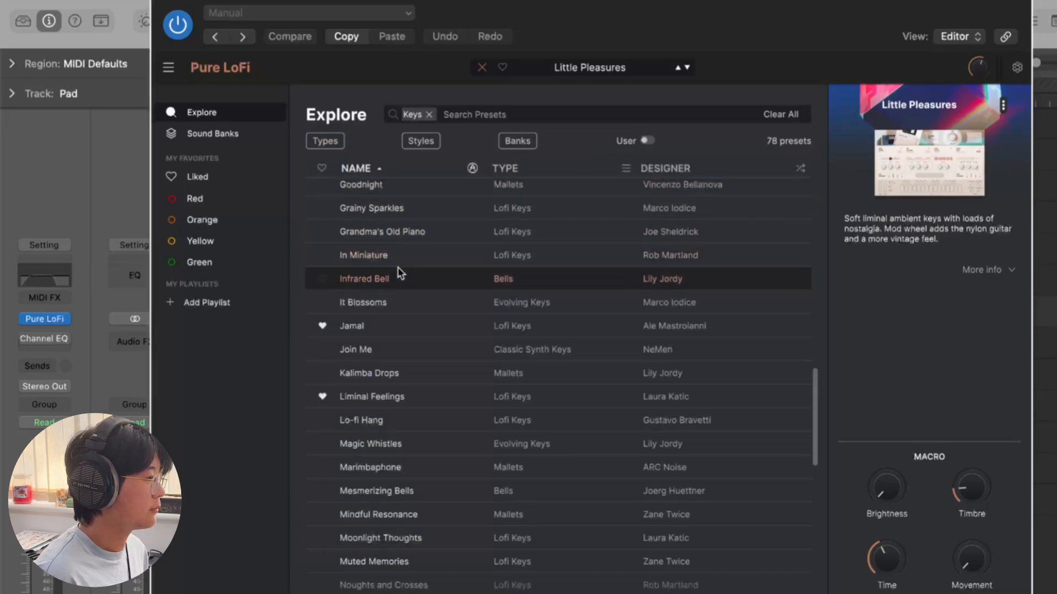
scroll(441, 283, "up", 2)
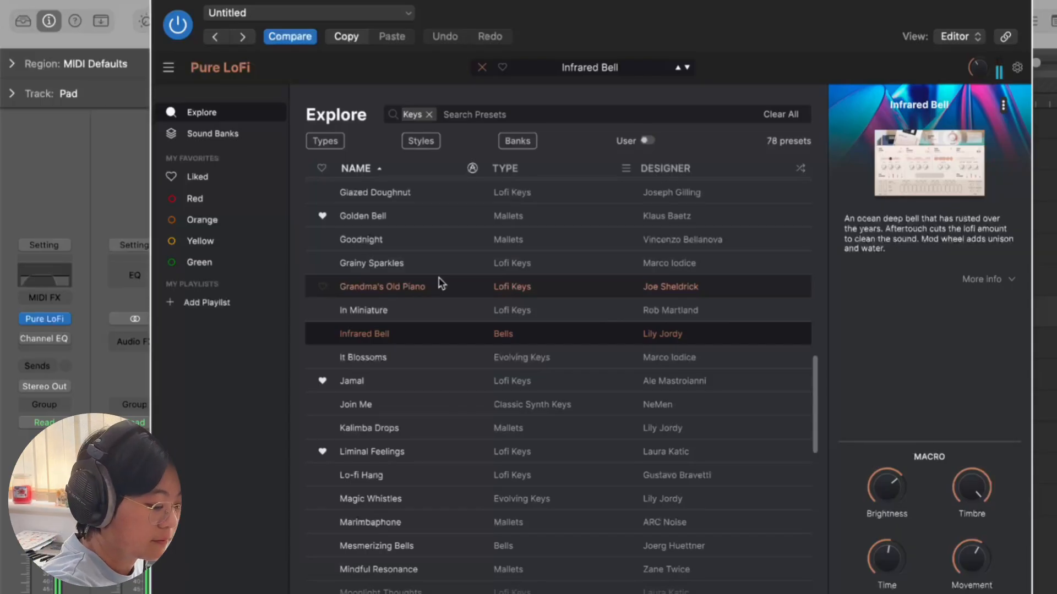
Clear the Keys filter and look over the genres, styles and characteristics available for filtering presets
left_click(429, 114)
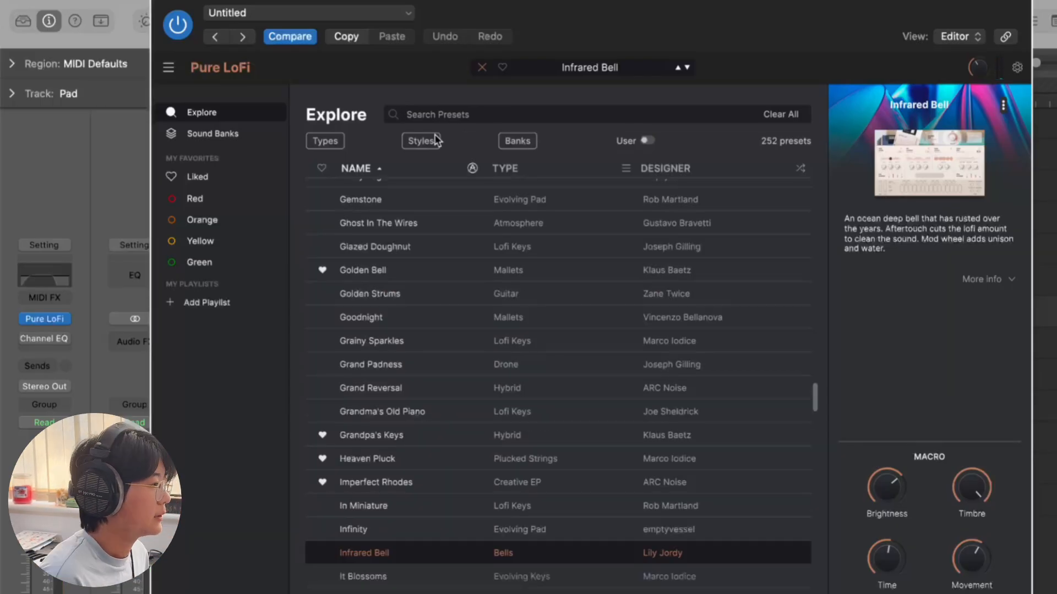
left_click(421, 141)
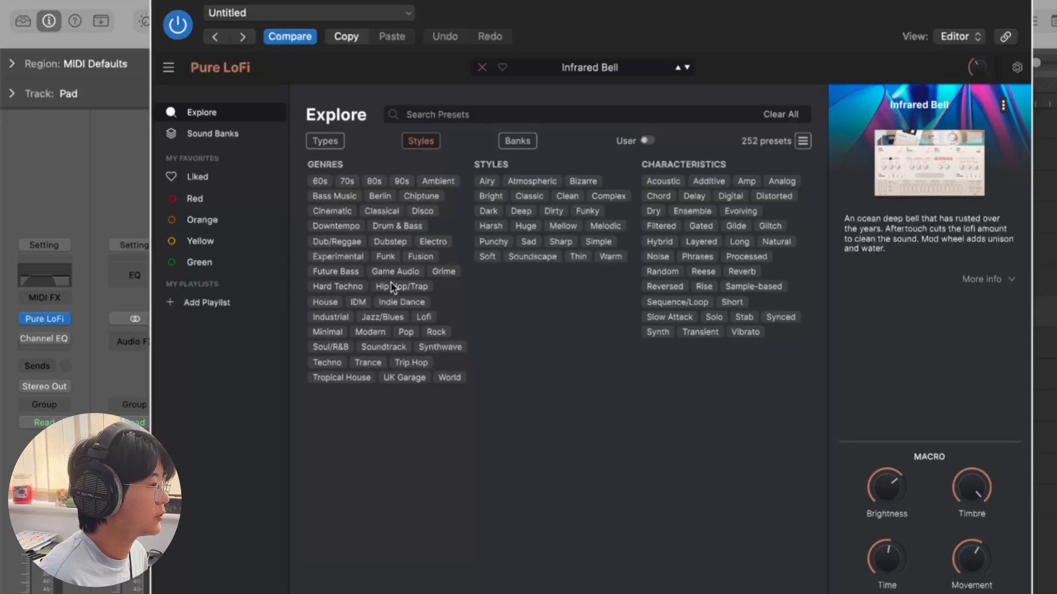
left_click(482, 67)
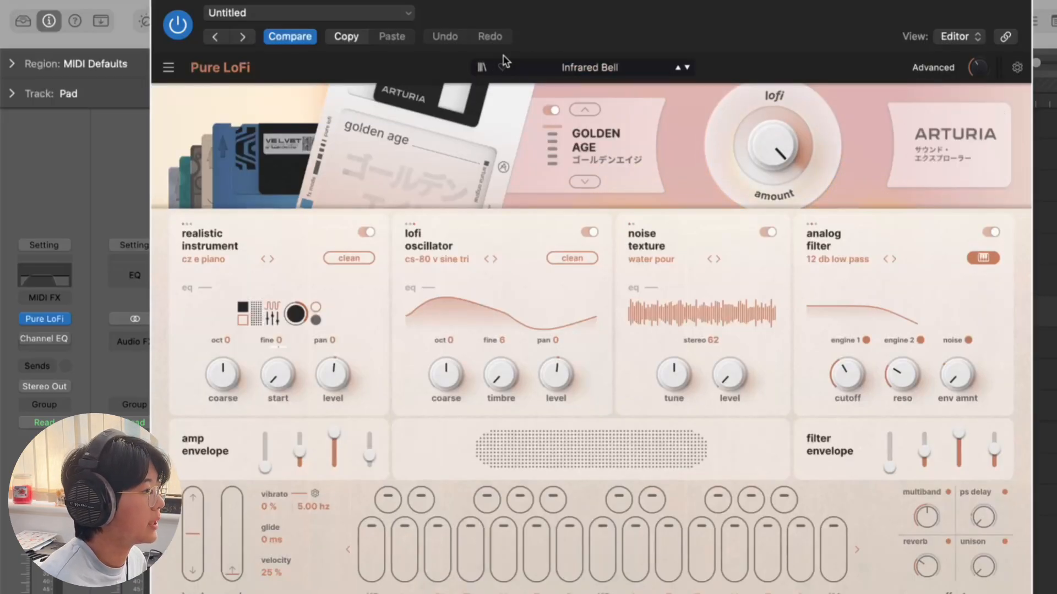
Load the Fuzzy Logic preset from the Electric Piano category
left_click(593, 71)
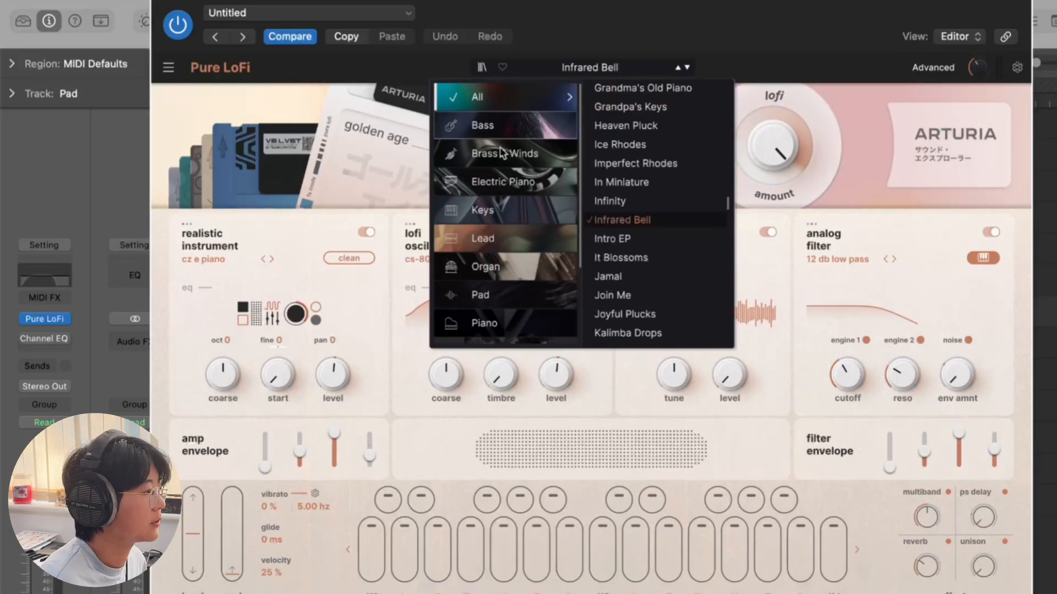
left_click(502, 181)
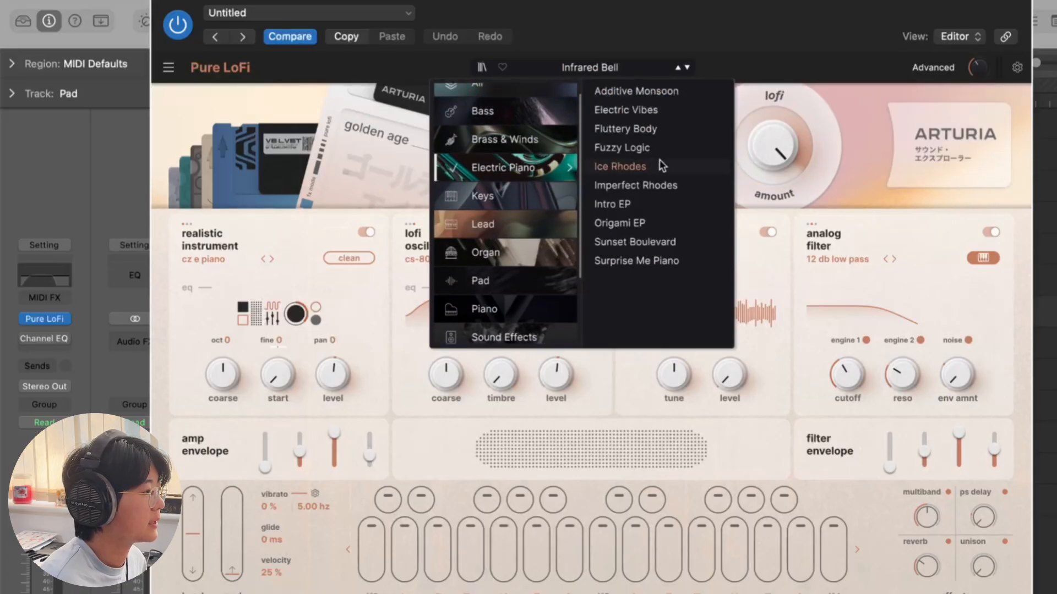
left_click(652, 148)
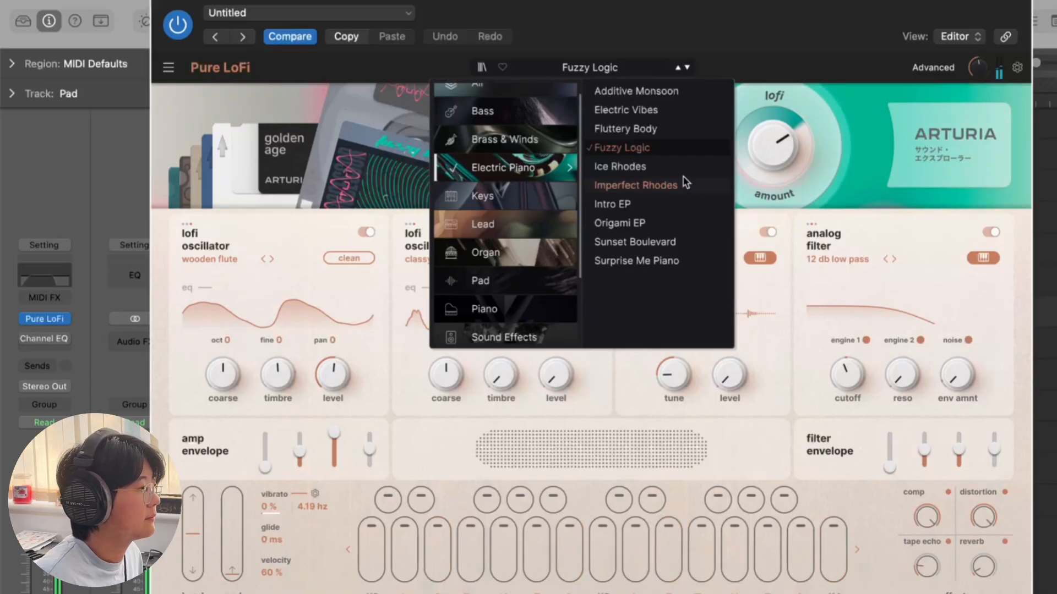
left_click(589, 68)
Look through the liked presets and load Candlelight
left_click(482, 67)
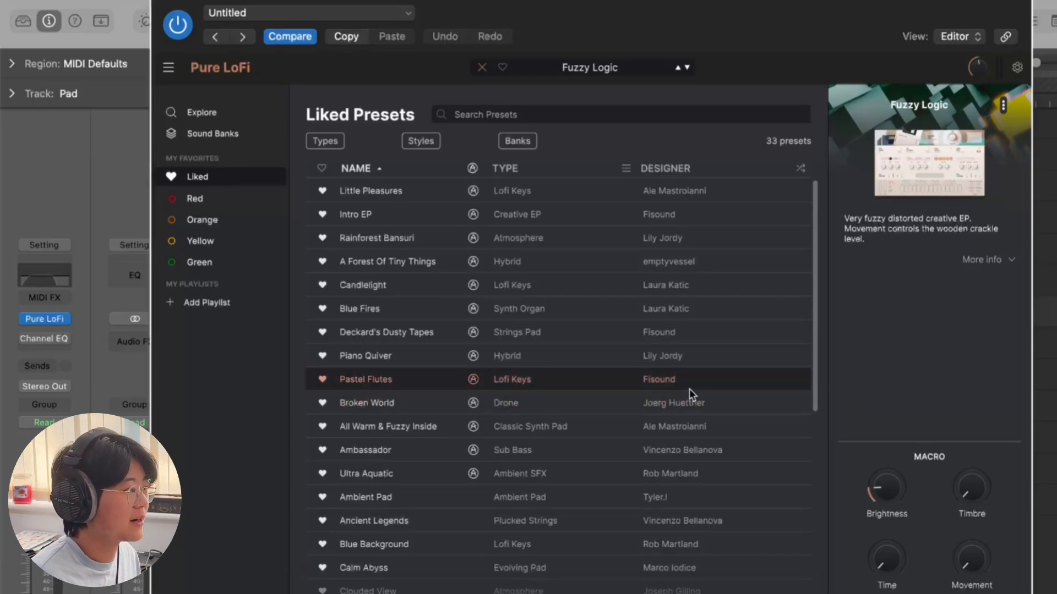
scroll(408, 259, "down", 5)
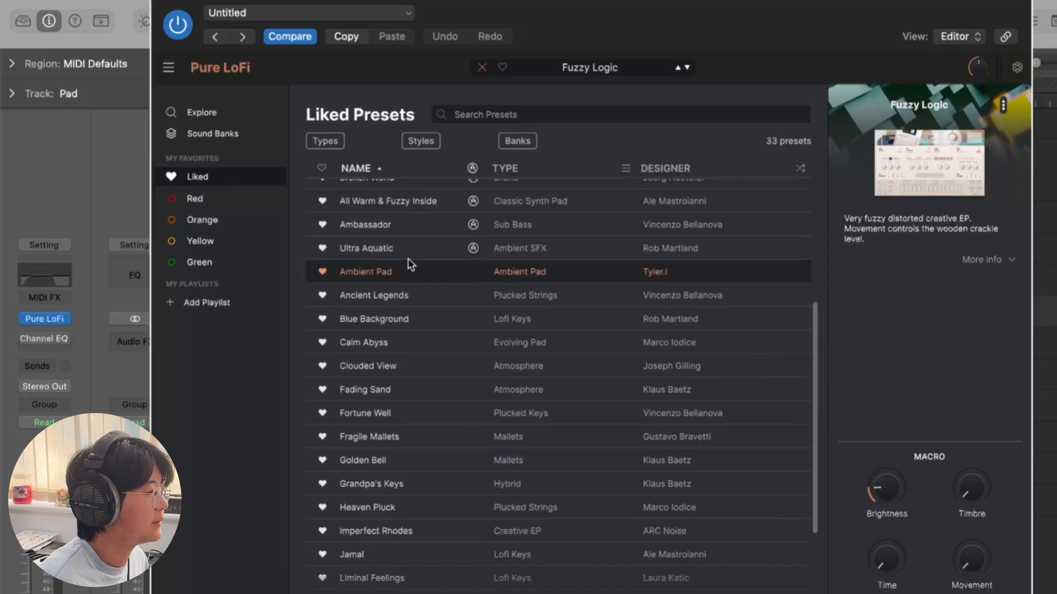
scroll(407, 253, "down", 2)
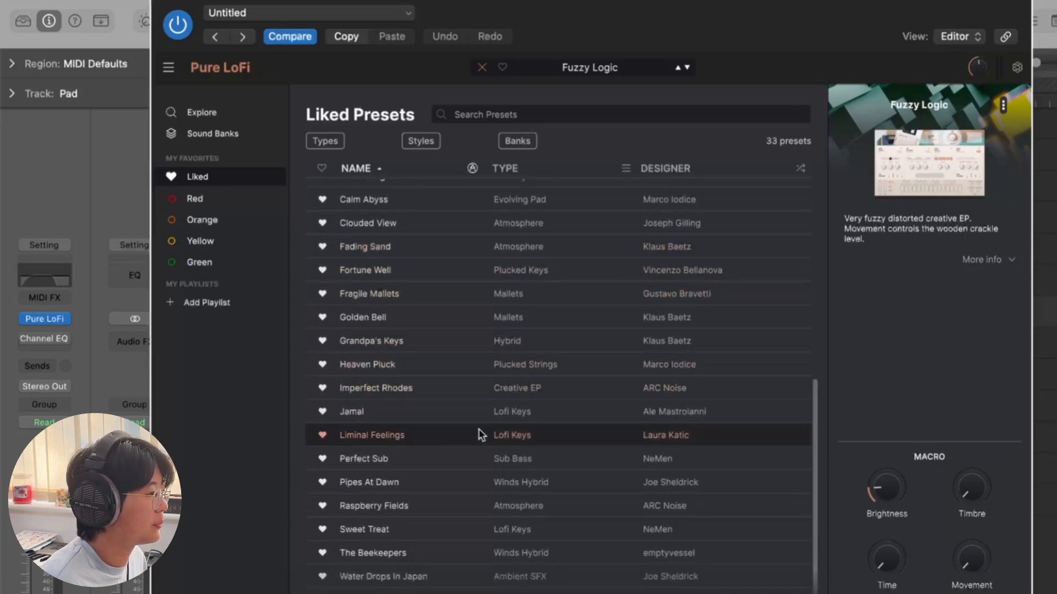
scroll(481, 434, "up", 7)
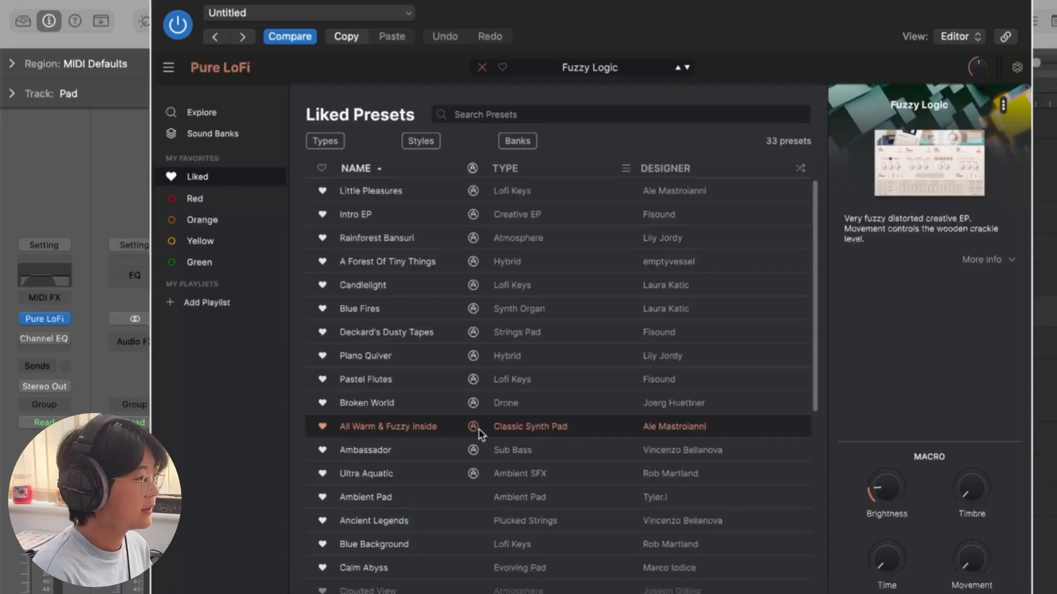
scroll(402, 269, "down", 1)
left_click(402, 268)
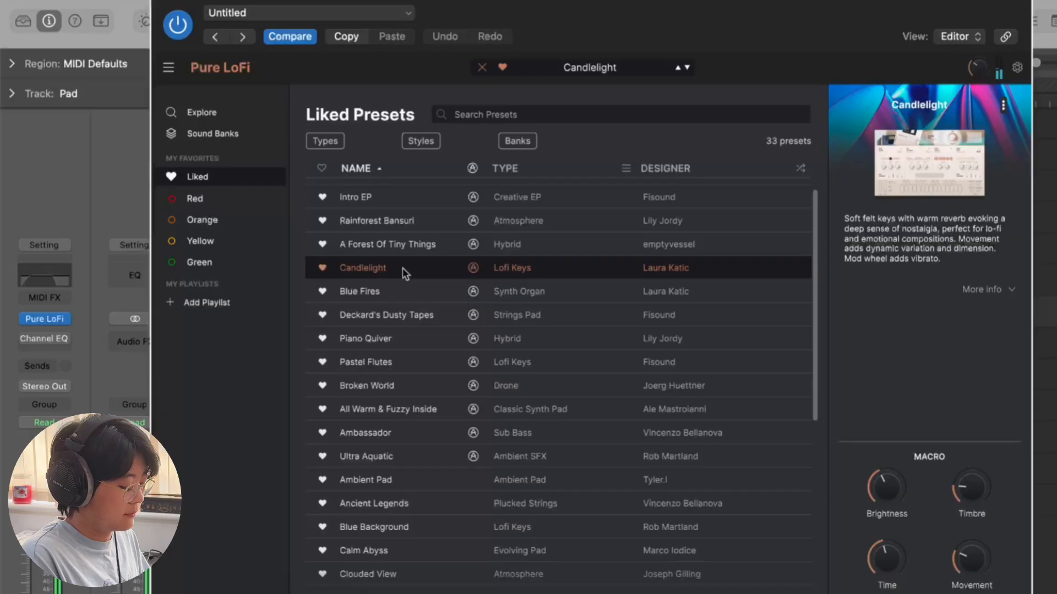
Audition the liked presets Rainforest Bansuri and Broken World by loading each in turn
scroll(401, 291, "up", 1)
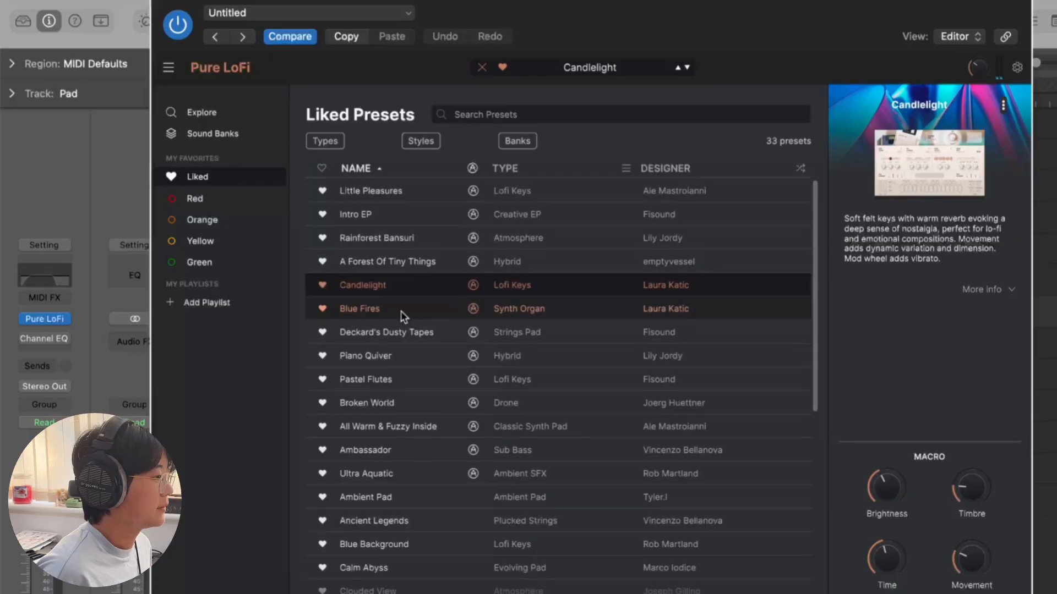
left_click(434, 241)
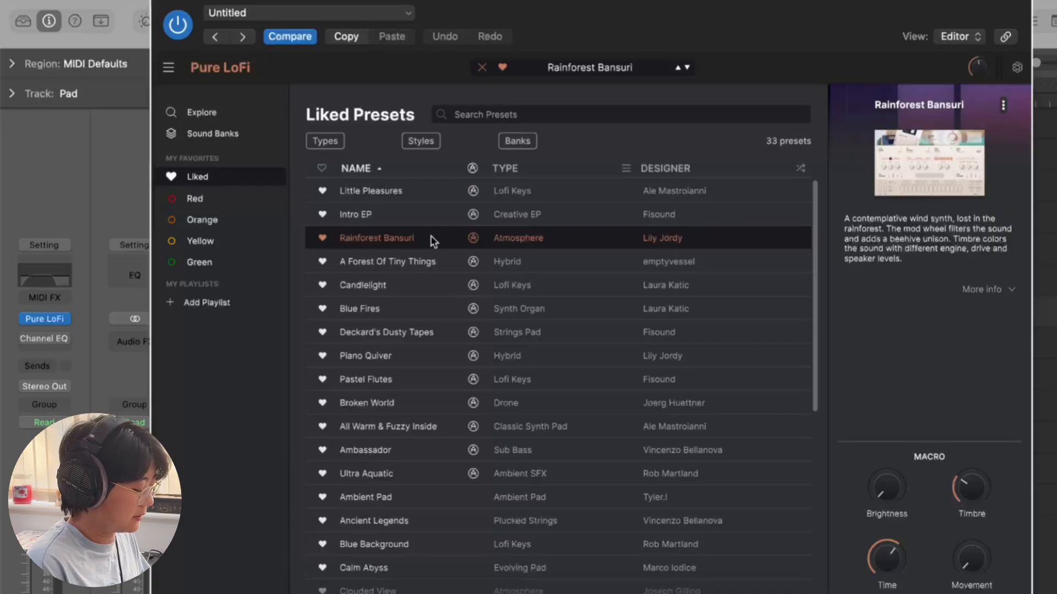
scroll(430, 298, "down", 3)
left_click(425, 350)
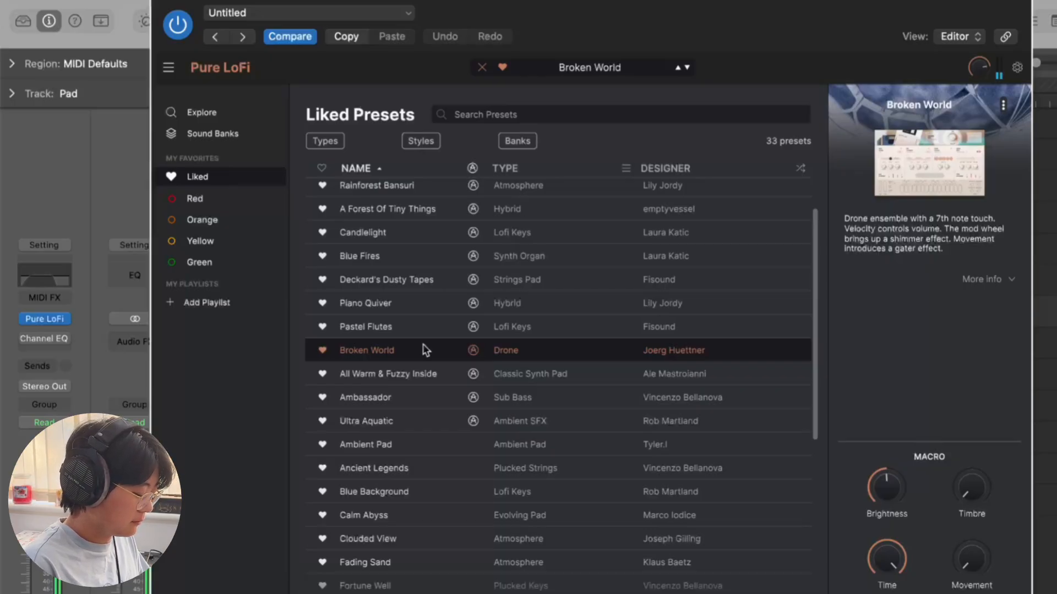
Audition the liked presets Ultra Aquatic and Clouded View by loading each in turn
scroll(423, 344, "down", 1)
left_click(420, 380)
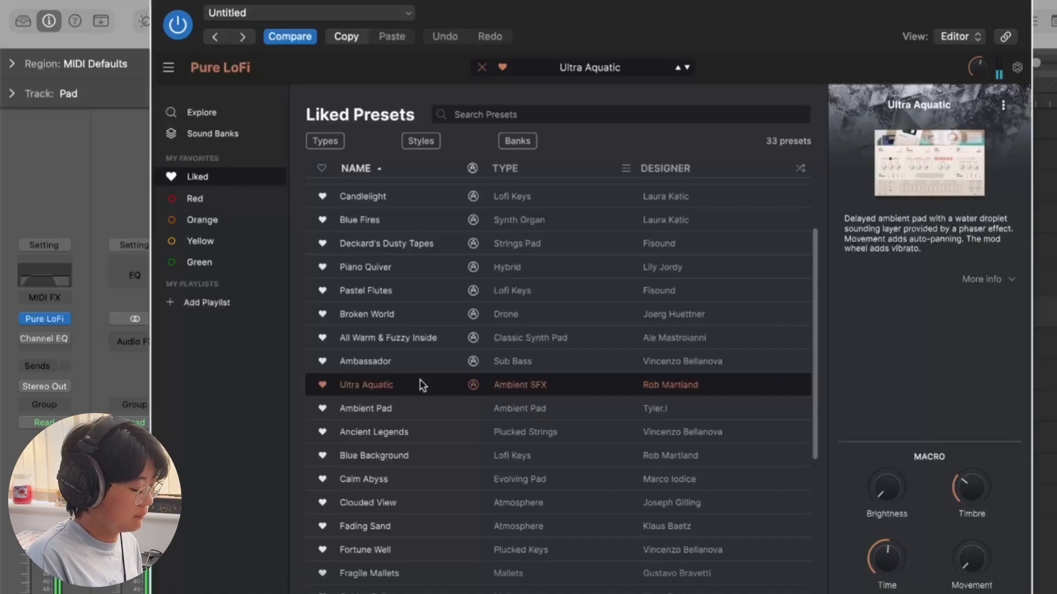
scroll(422, 384, "down", 3)
left_click(456, 361)
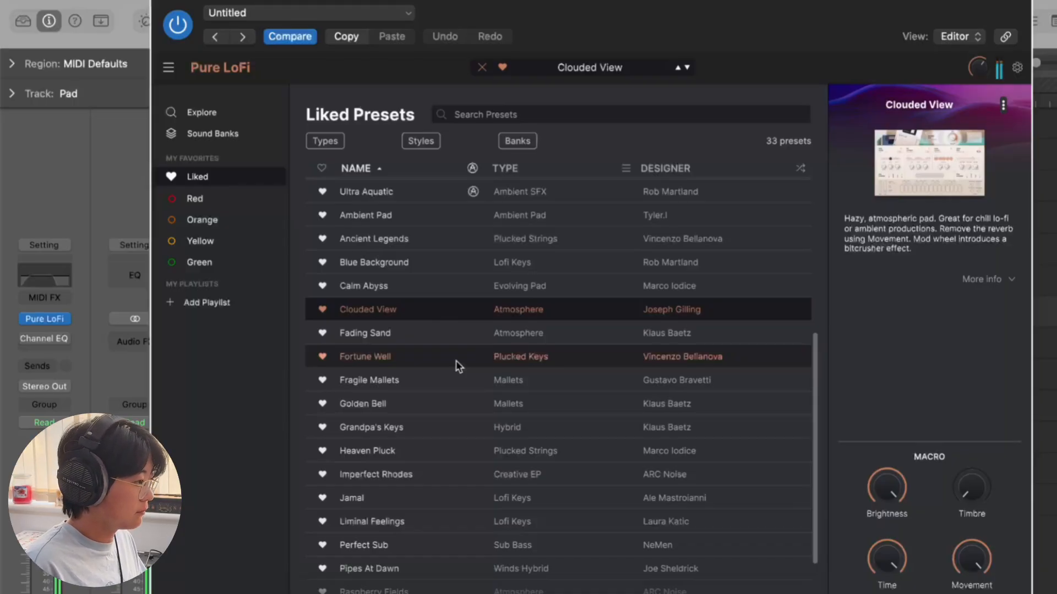
Audition the liked presets Jamal and Liminal Feelings, finishing back on the main synth view
scroll(455, 361, "down", 4)
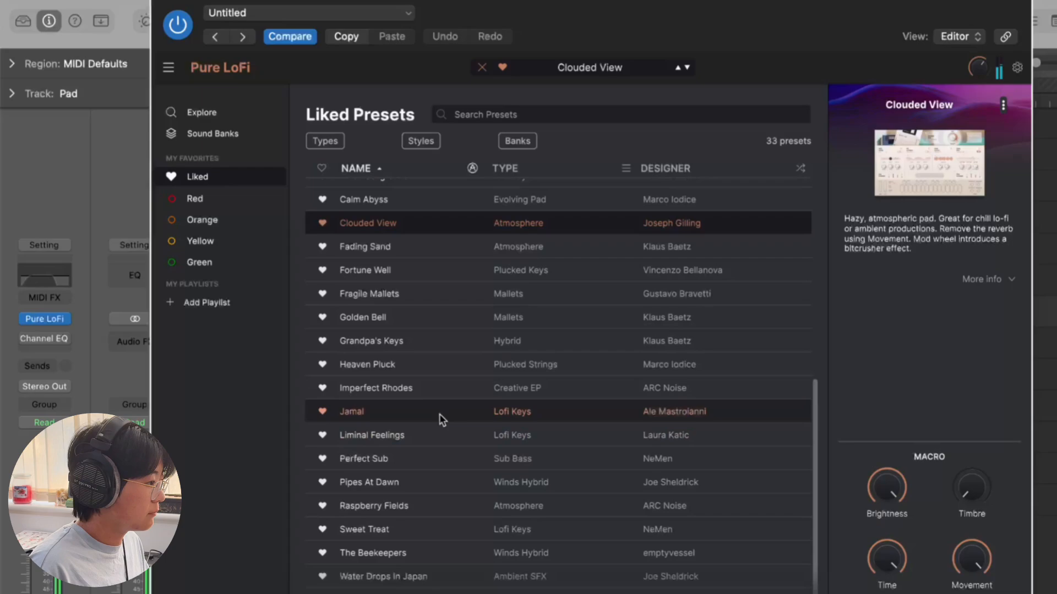
left_click(441, 414)
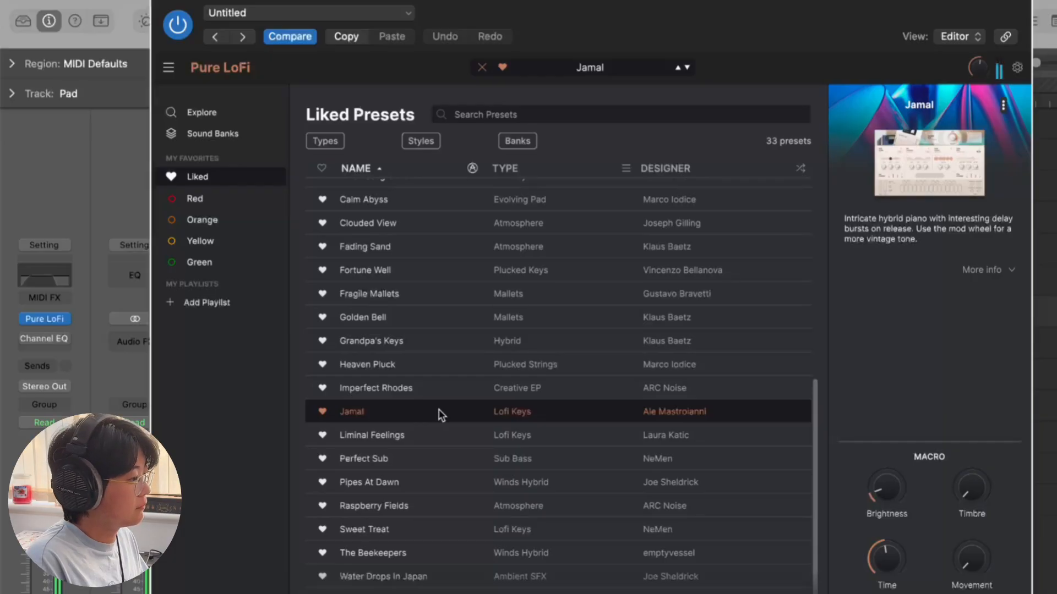
left_click(438, 438)
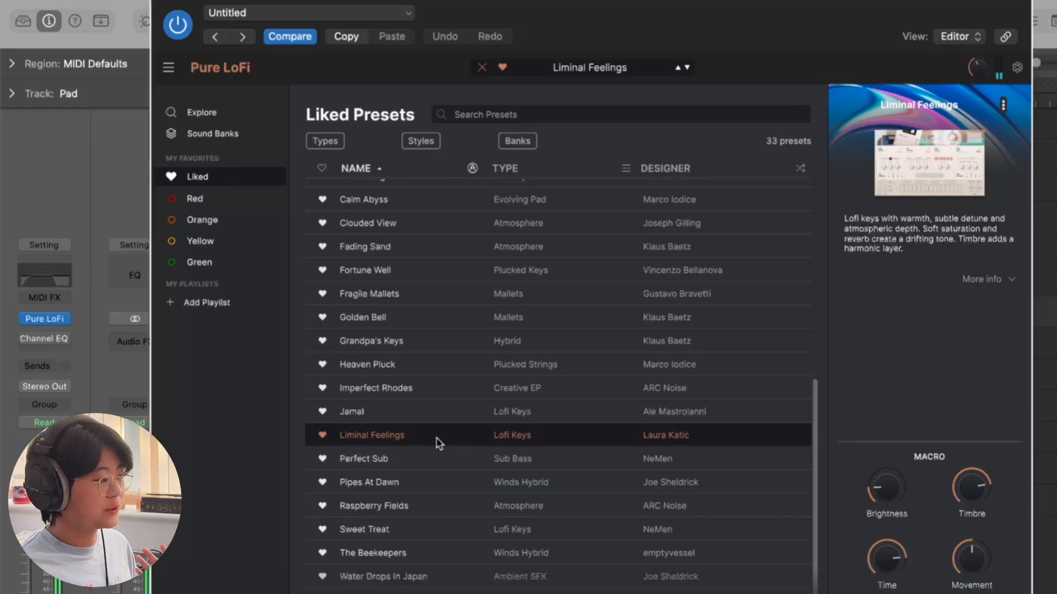
scroll(437, 440, "up", 10)
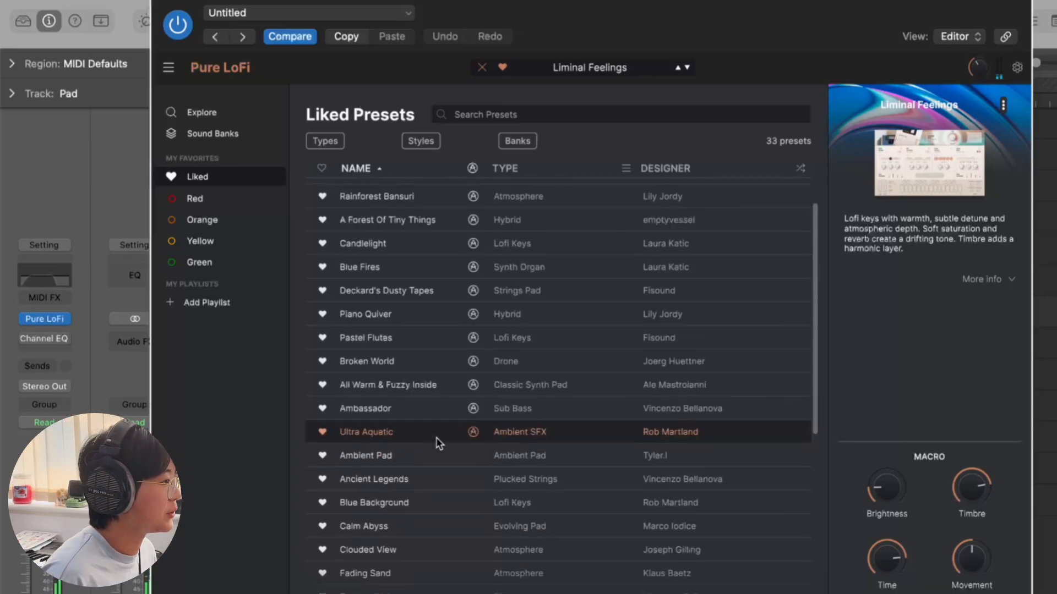
left_click(482, 67)
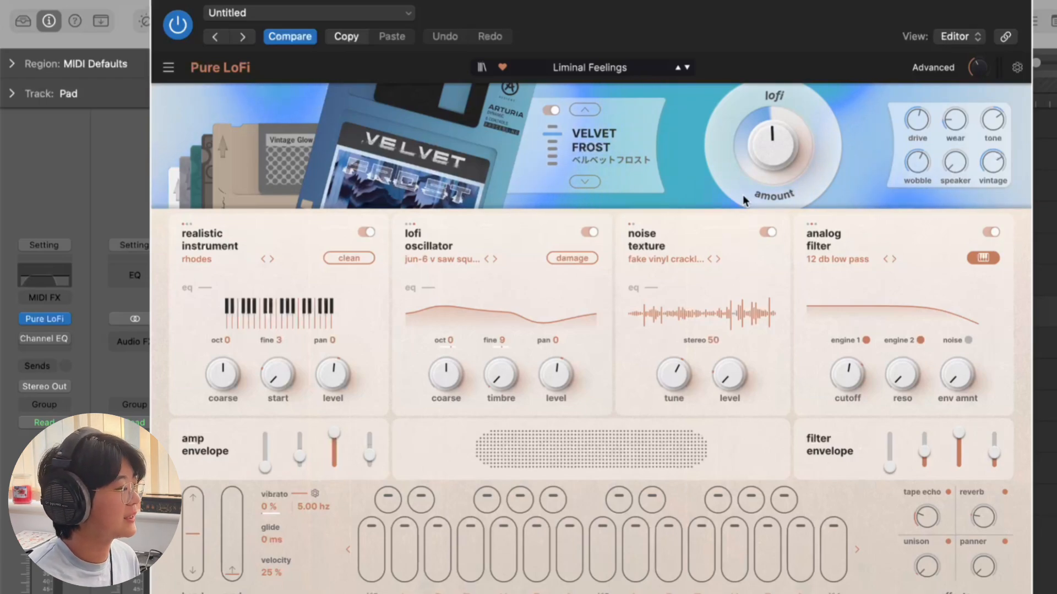
Create a new preset and switch off its lofi oscillator and clean filter sections
left_click(169, 67)
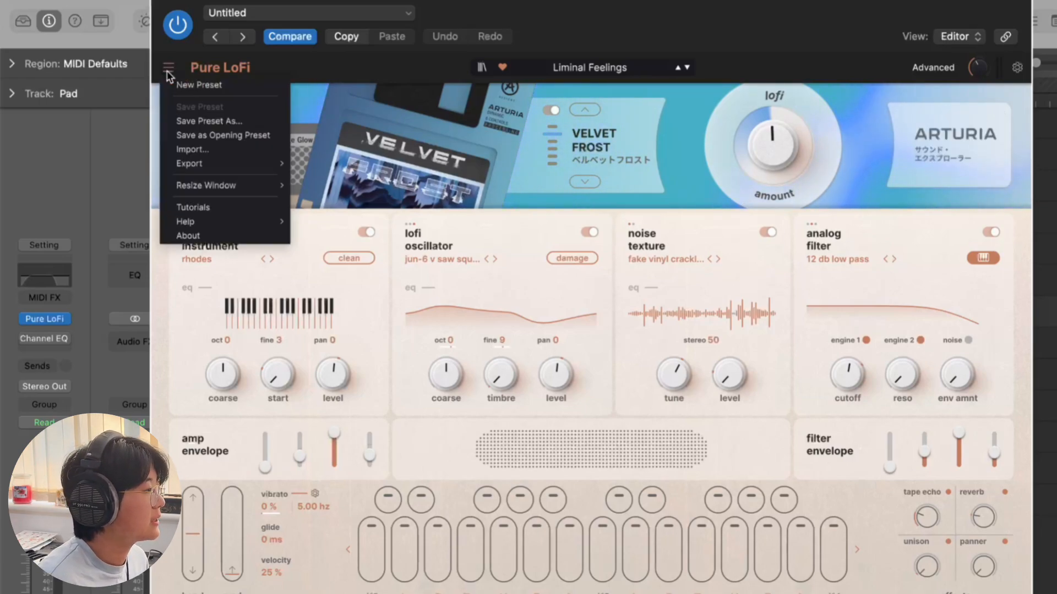
left_click(233, 84)
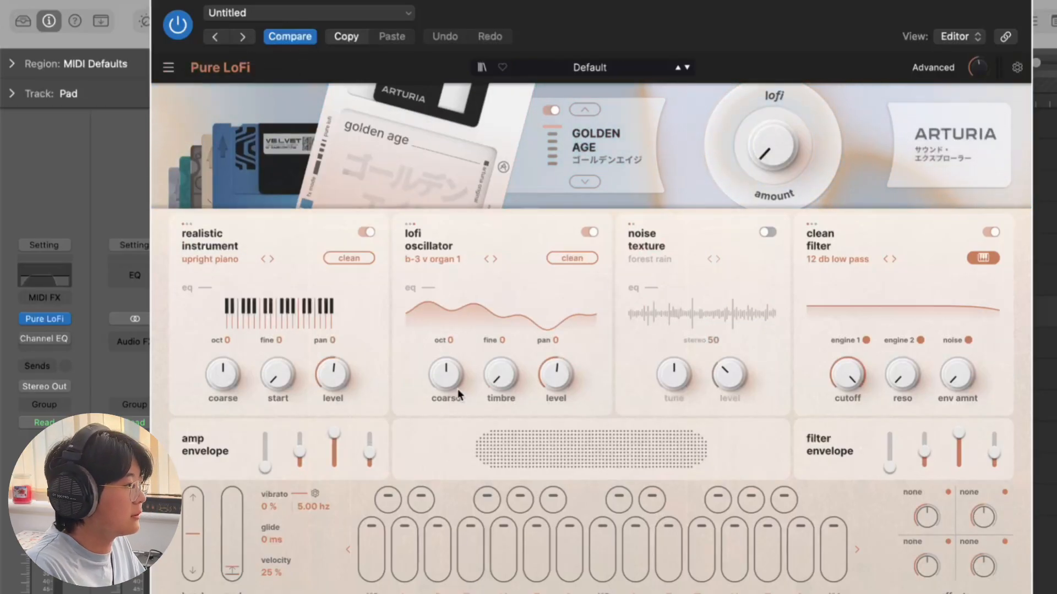
mouse_move(458, 392)
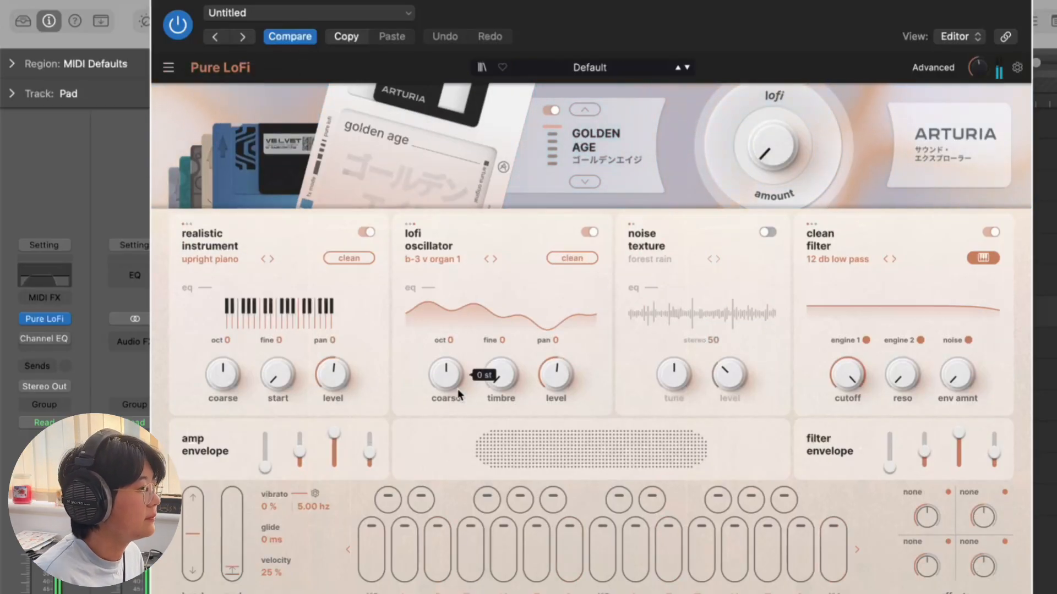
left_click(590, 232)
left_click(991, 231)
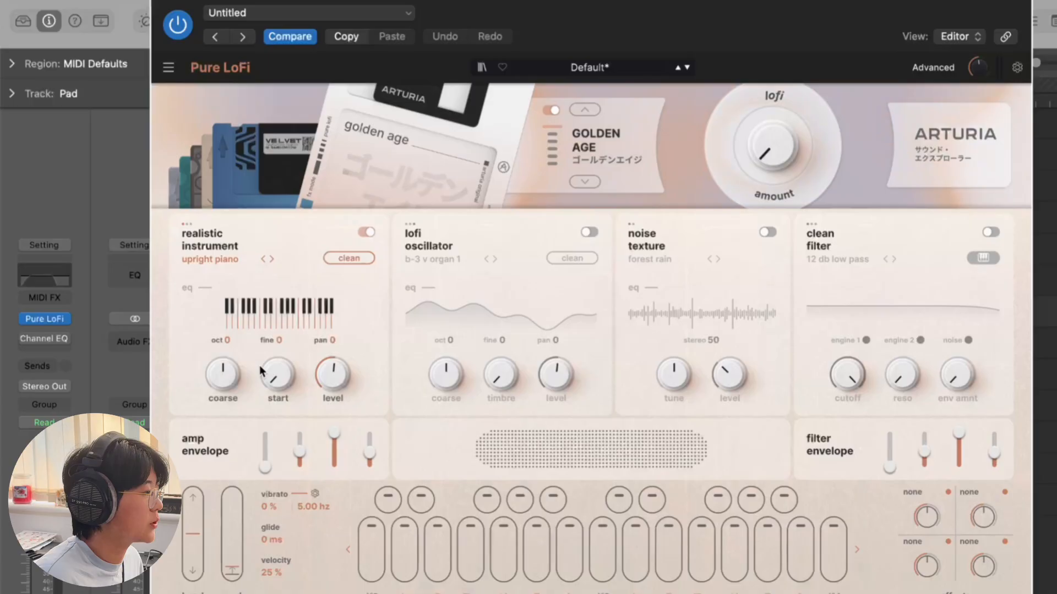
Examine the engine types offered for the first and second sound engines, keeping their current choices
left_click(215, 241)
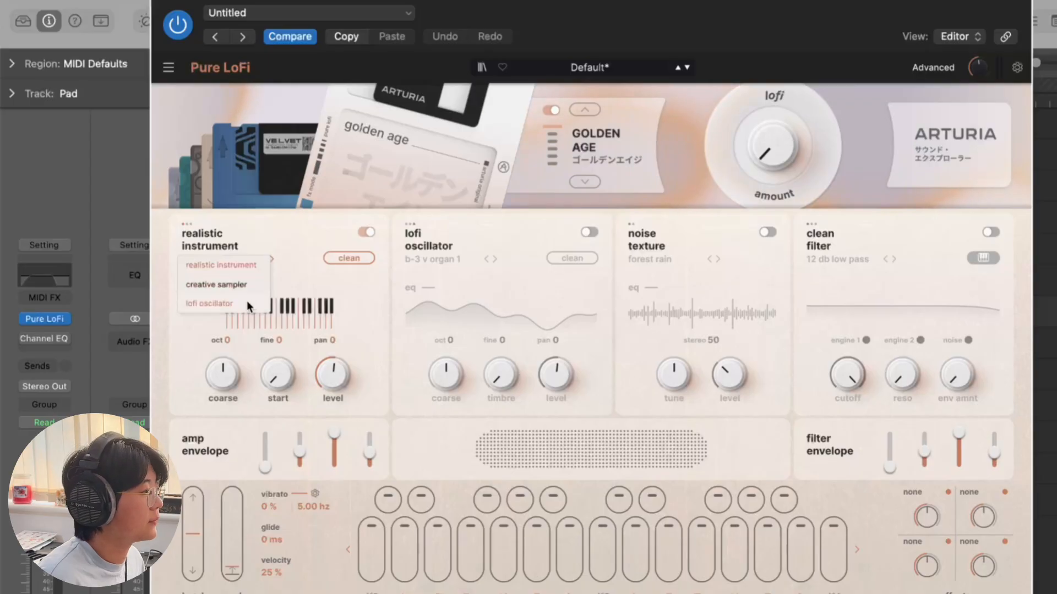
left_click(362, 282)
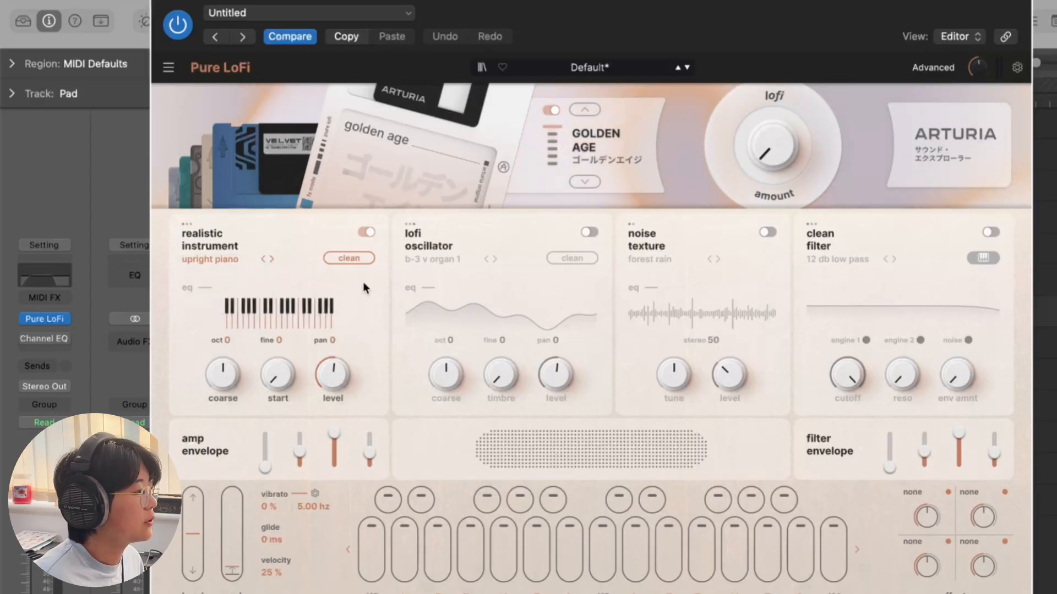
left_click(431, 248)
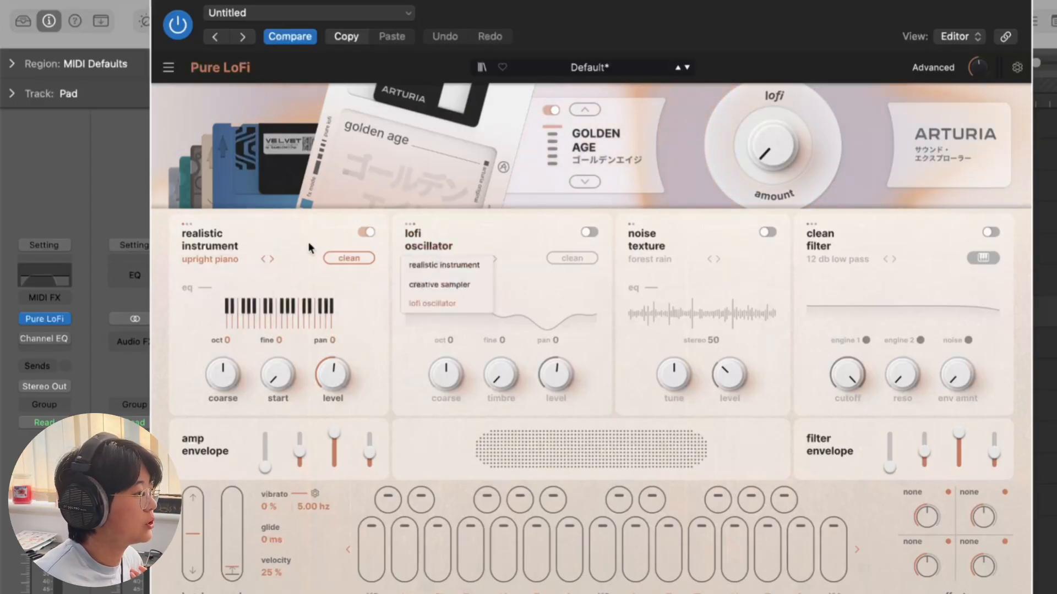
left_click(497, 240)
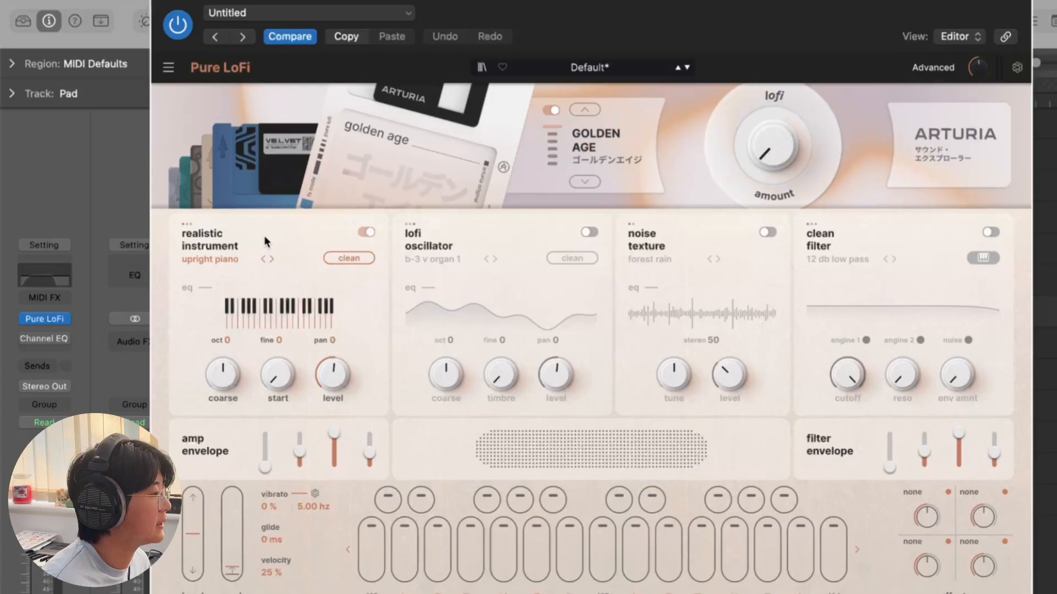
left_click(227, 247)
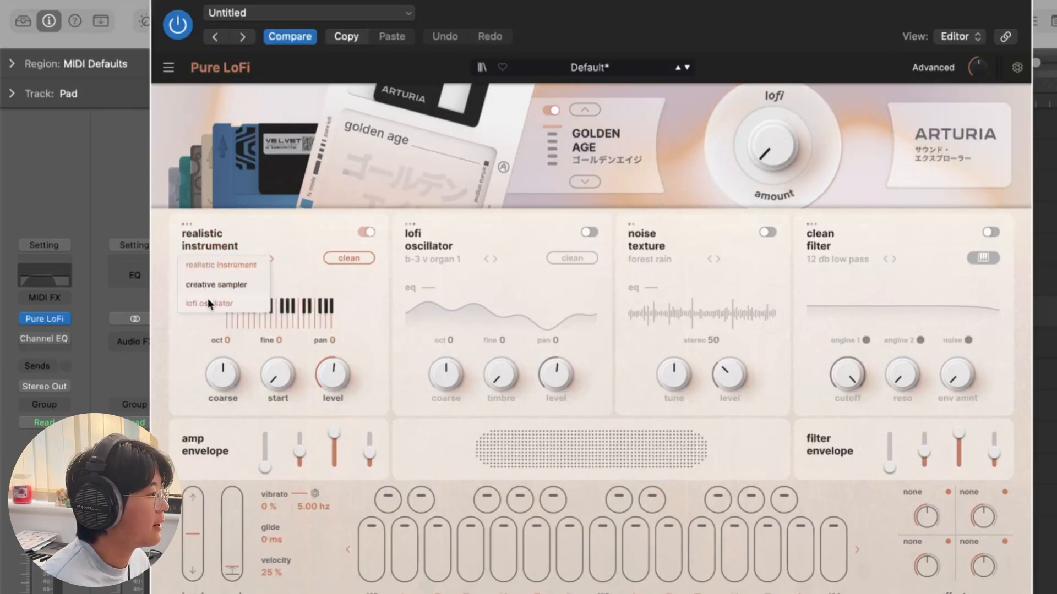
left_click(291, 244)
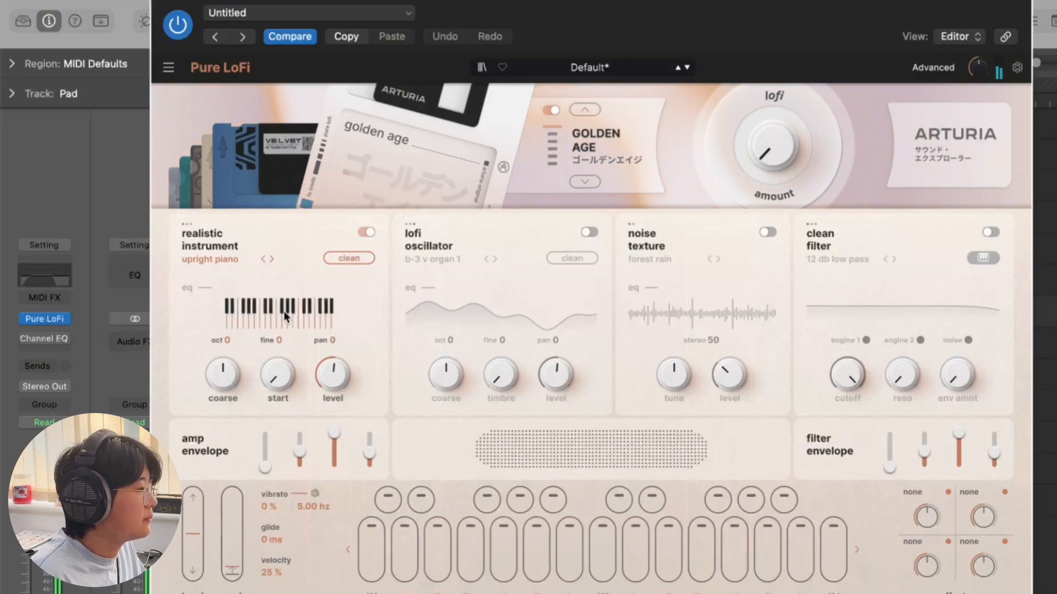
Try the creative sampler in the first engine, and settle on the realistic instrument with the felt piano sound
left_click(220, 244)
left_click(229, 282)
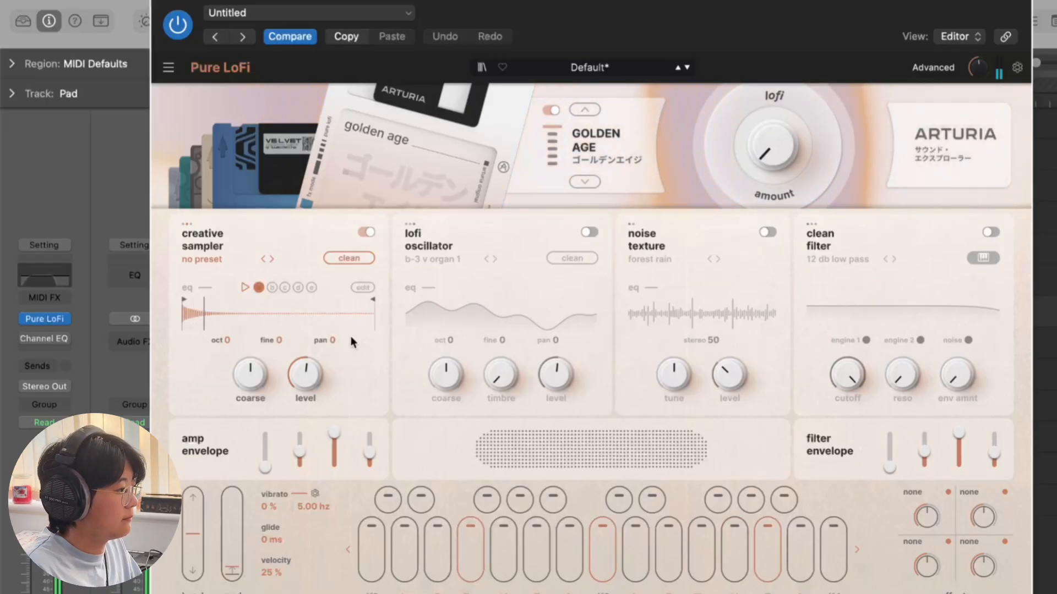
left_click(219, 256)
left_click(220, 299)
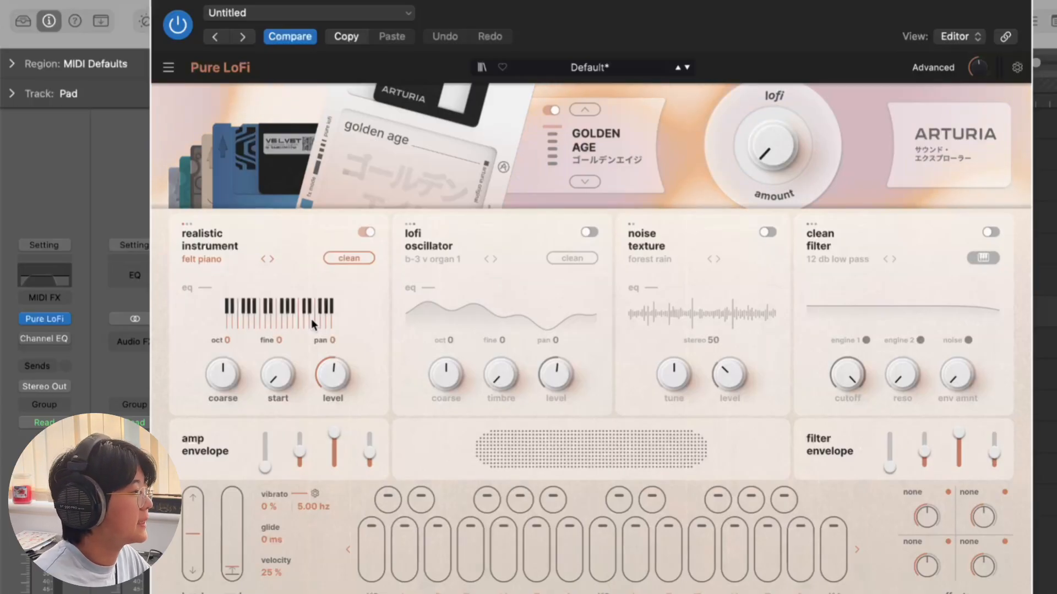
Set the felt piano's hardware mode to EMU and lengthen the amp envelope's attack
left_click(348, 257)
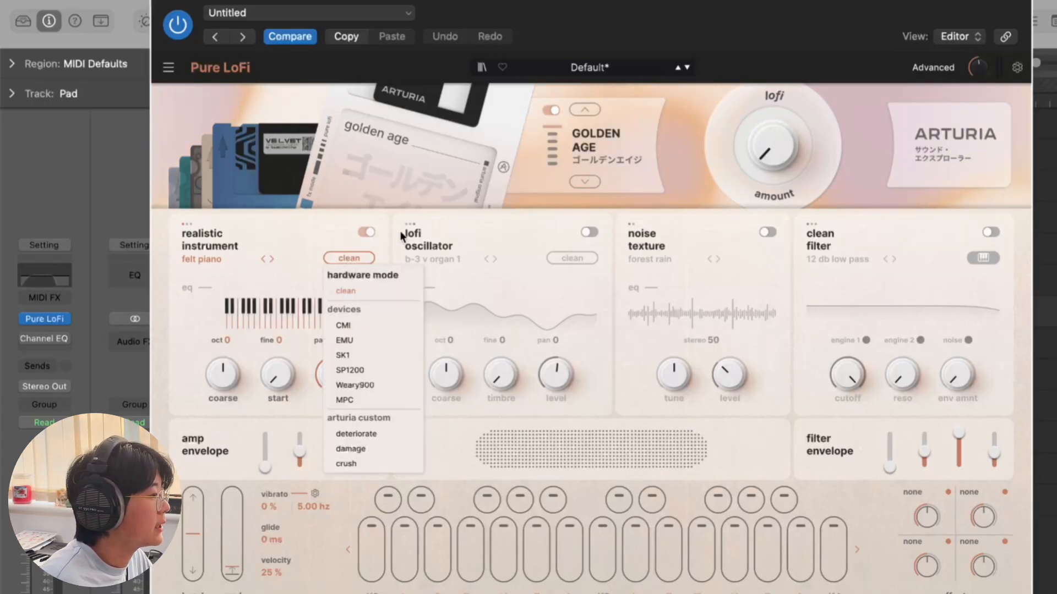
left_click(371, 341)
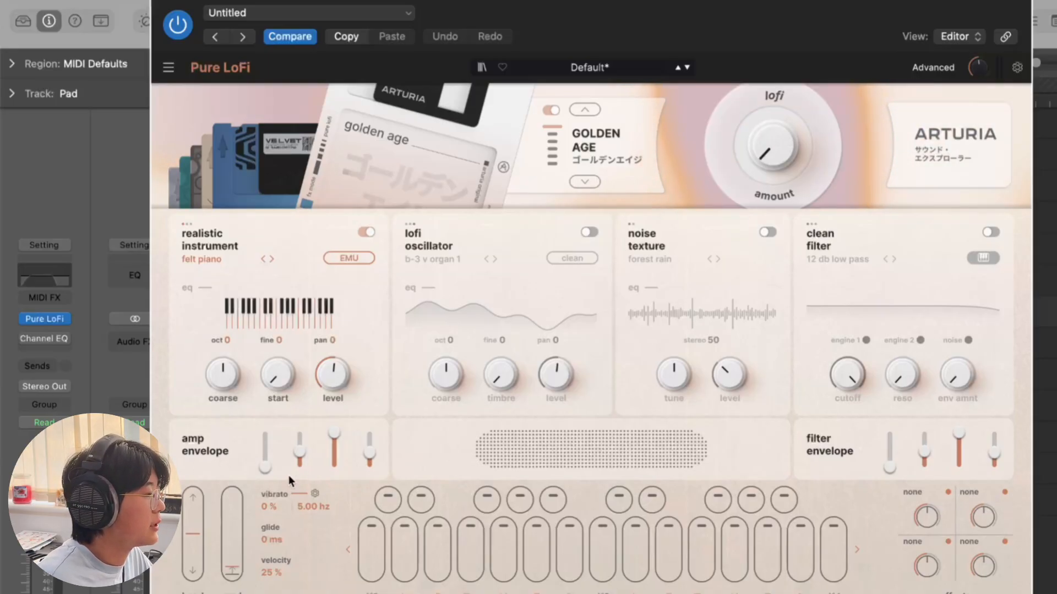
mouse_move(295, 464)
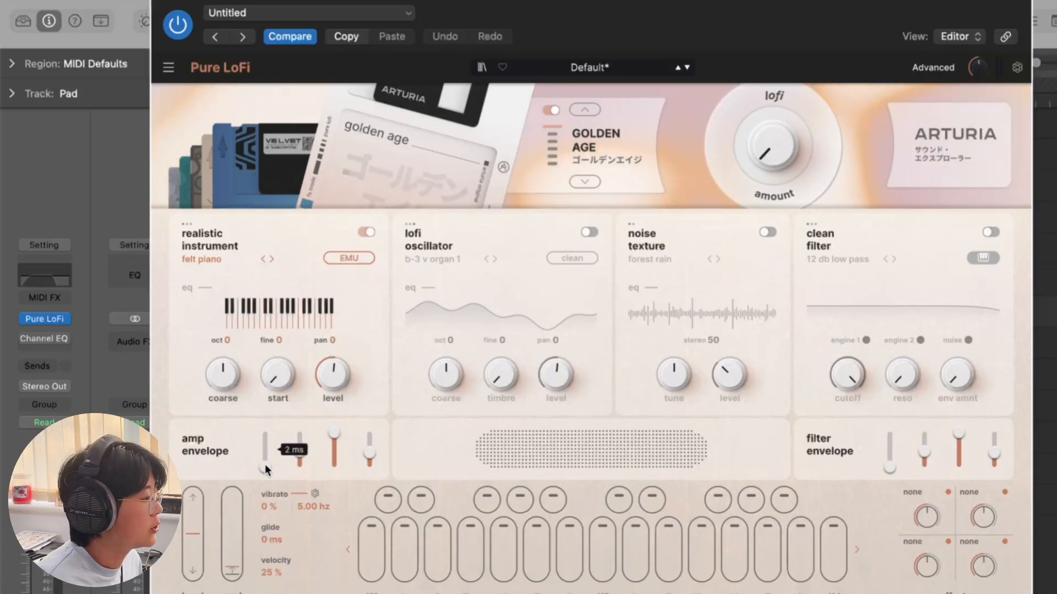
left_click_drag(265, 454, 265, 441)
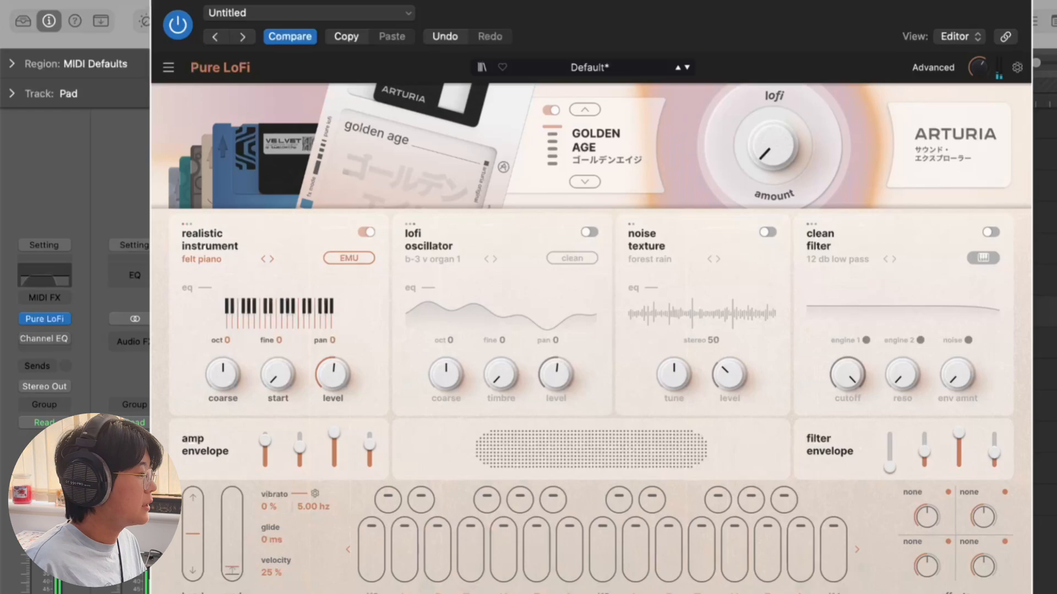
Switch on the lofi oscillator with the cs-80 v sine tri waveform, and readjust the amp envelope with a shorter attack
left_click(591, 233)
left_click_drag(264, 445, 265, 464)
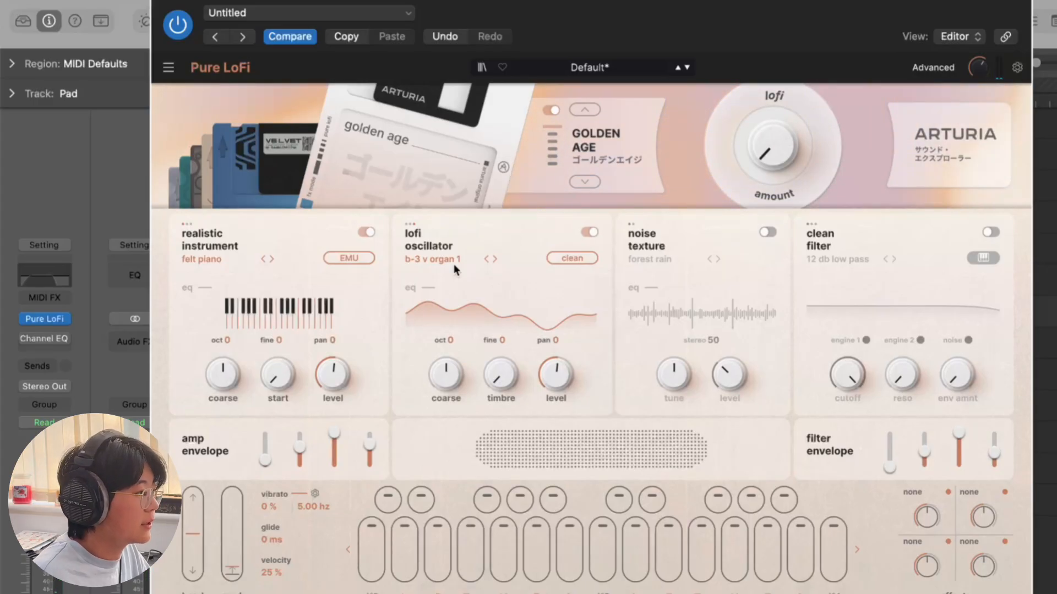
left_click(496, 258)
left_click(495, 259)
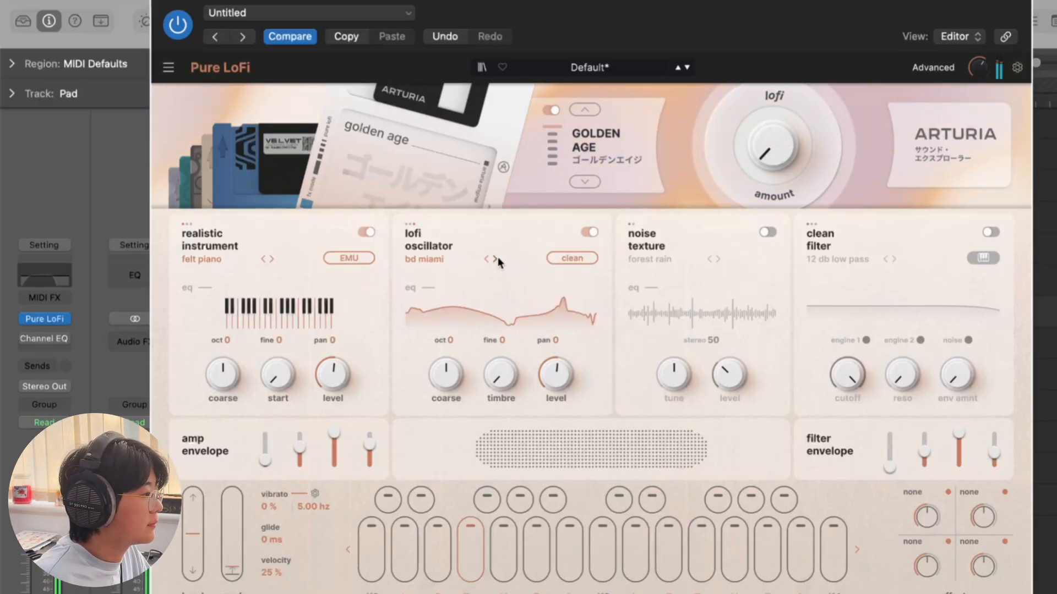
left_click(495, 259)
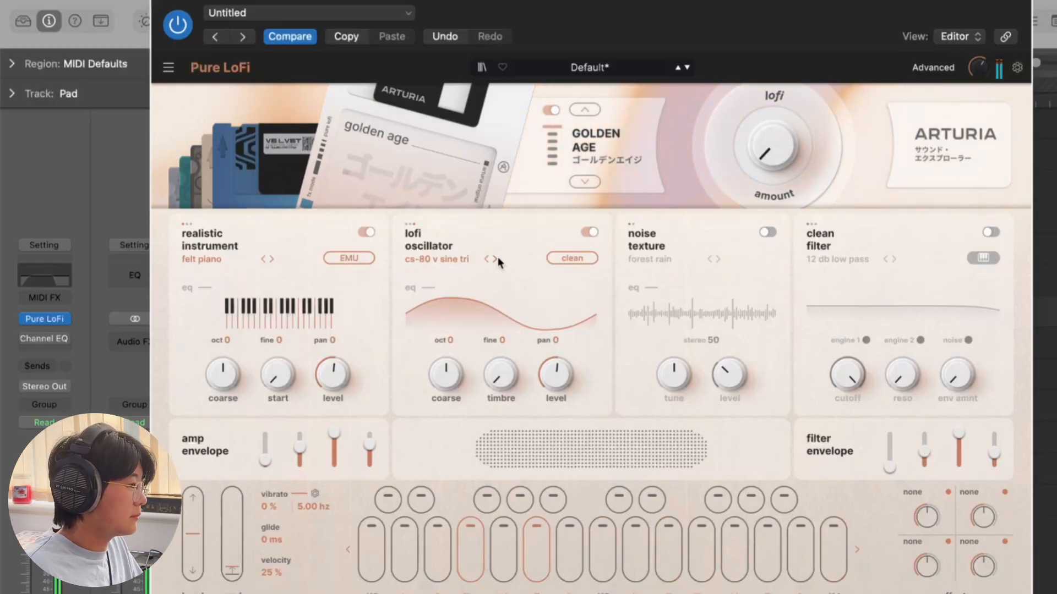
left_click_drag(369, 446, 334, 439)
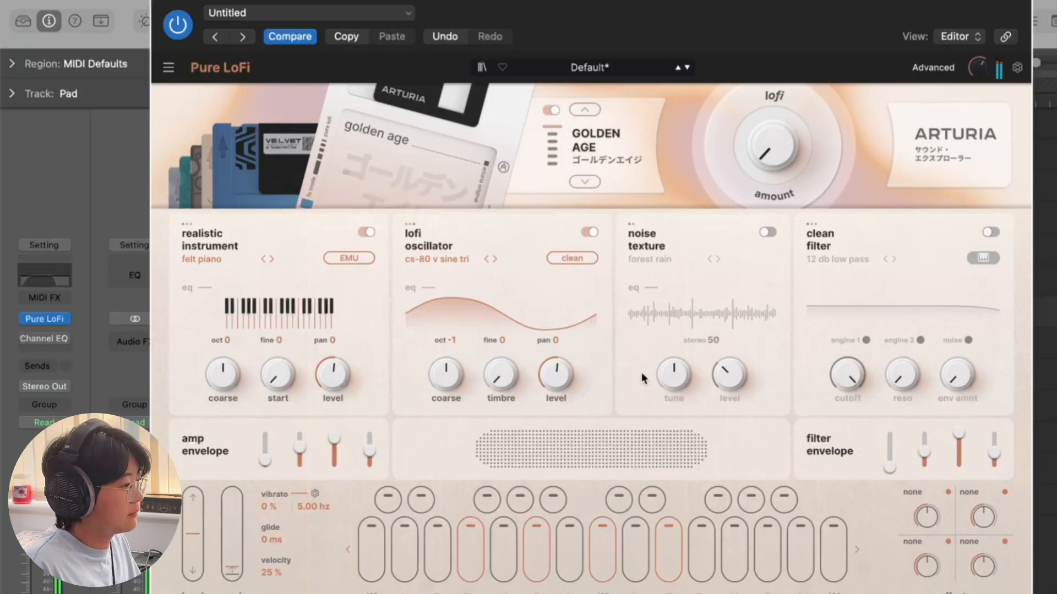
Set the lofi oscillator to octave -1 and turn its level down, comparing the sound with the oscillator switched off
mouse_move(549, 377)
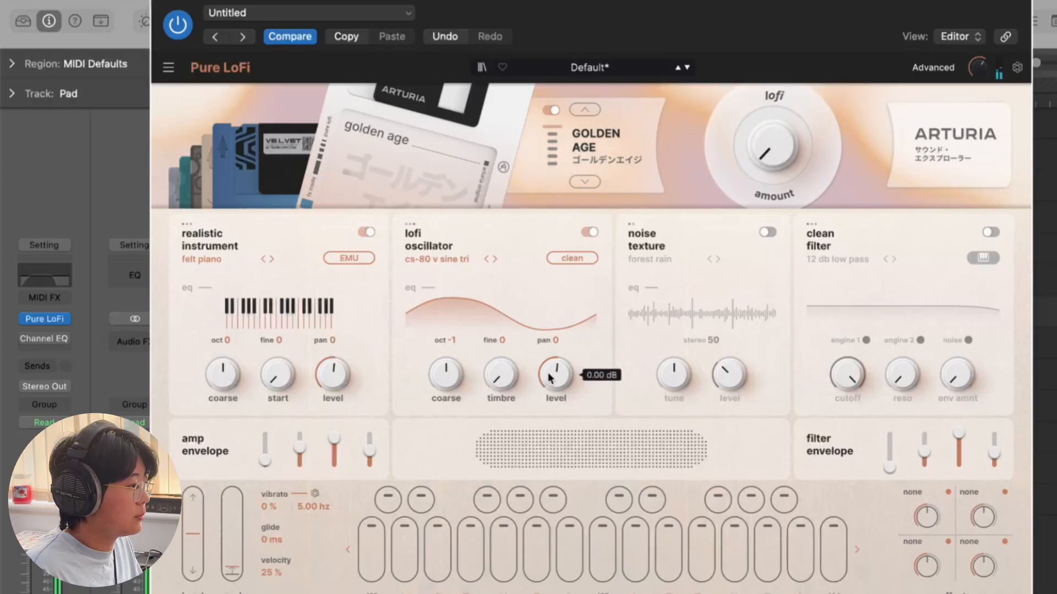
left_click_drag(549, 377, 549, 391)
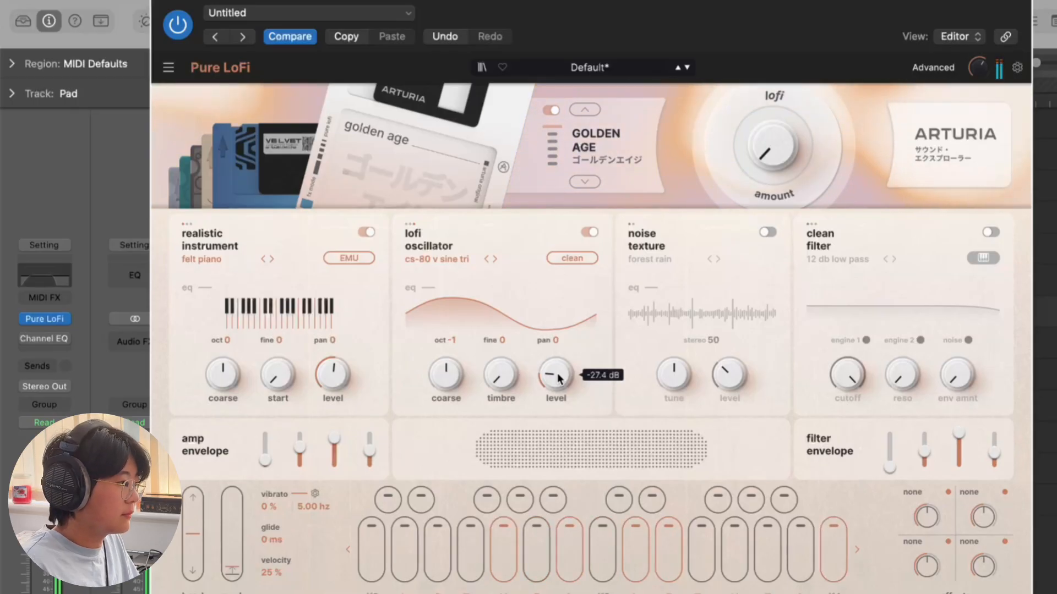
left_click(588, 232)
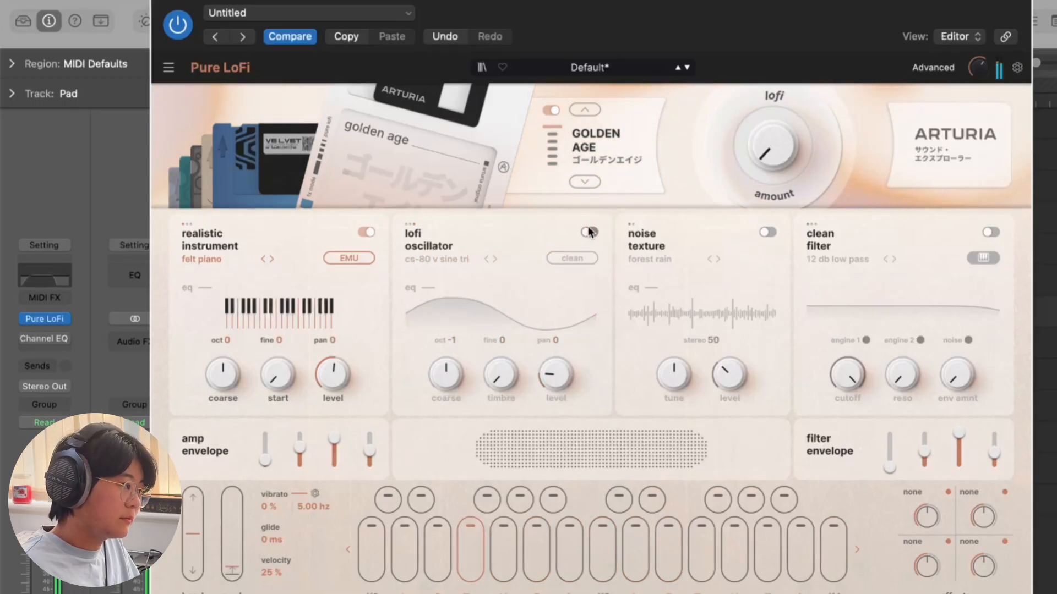
left_click_drag(551, 379, 551, 371)
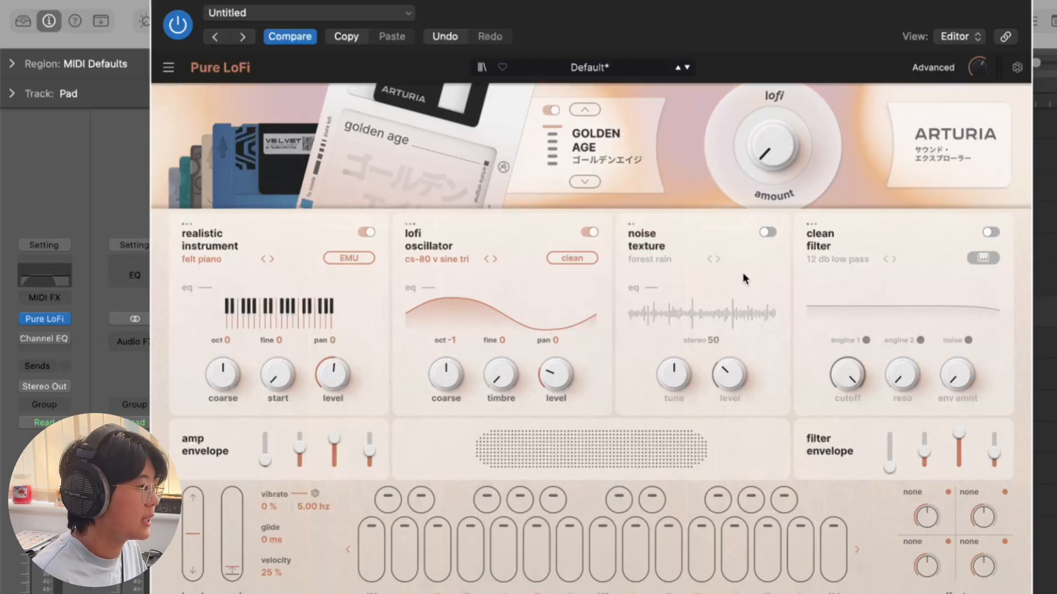
Switch on the noise texture and the clean filter, lowering the filter's cutoff and raising its resonance
left_click(769, 232)
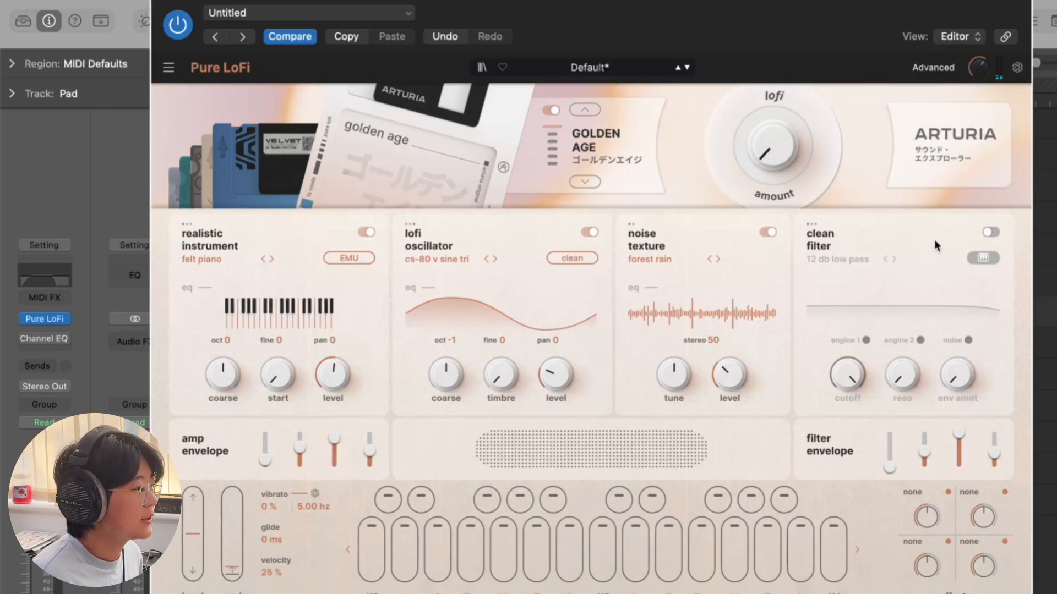
left_click(989, 233)
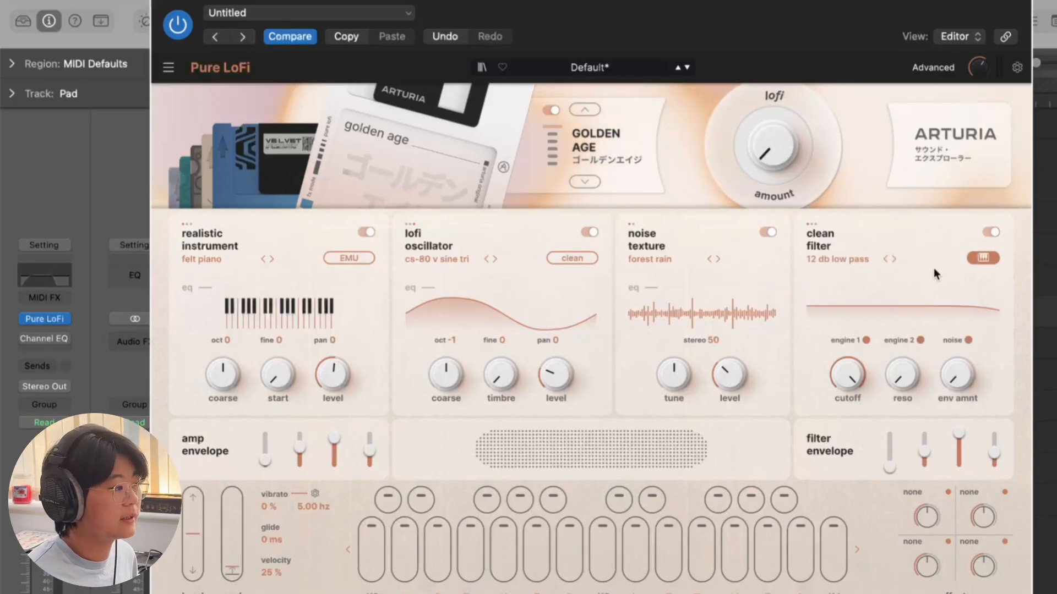
left_click_drag(863, 368, 908, 376)
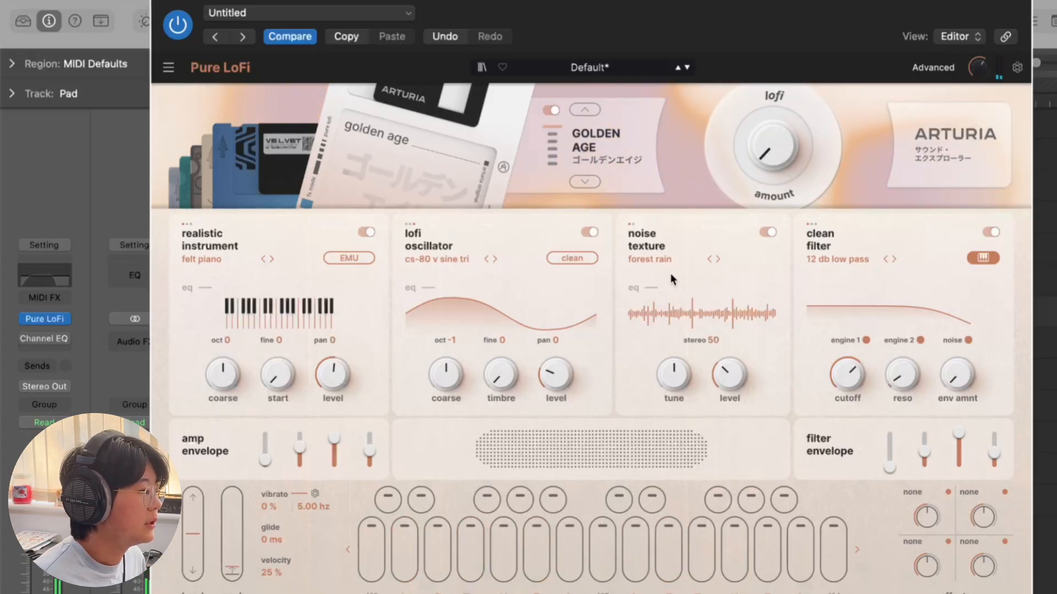
mouse_move(848, 374)
left_mouse_down()
mouse_move(848, 330)
mouse_move(848, 355)
left_mouse_up()
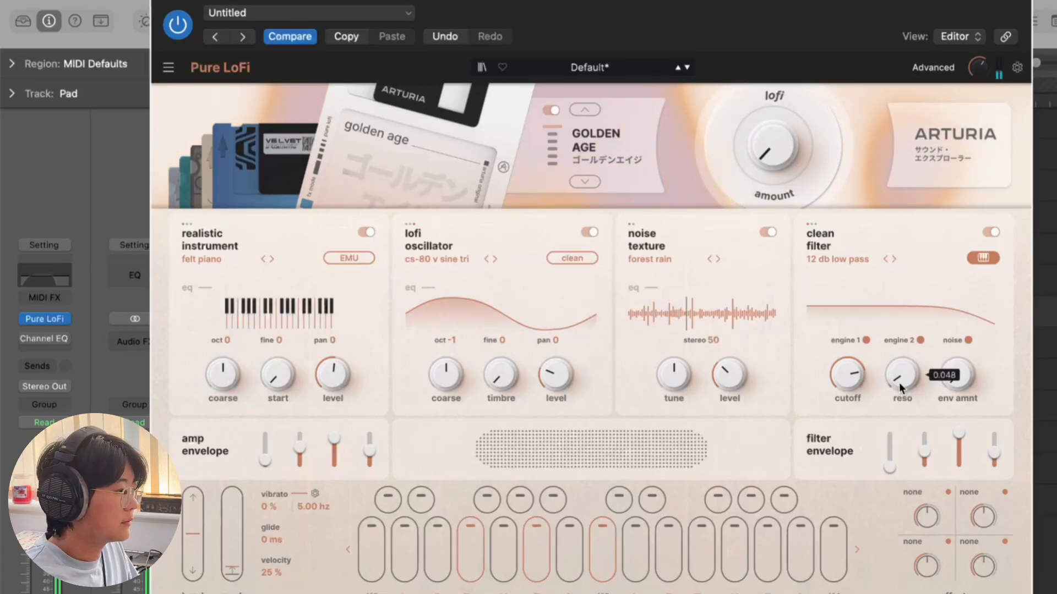
left_click_drag(899, 385, 853, 381)
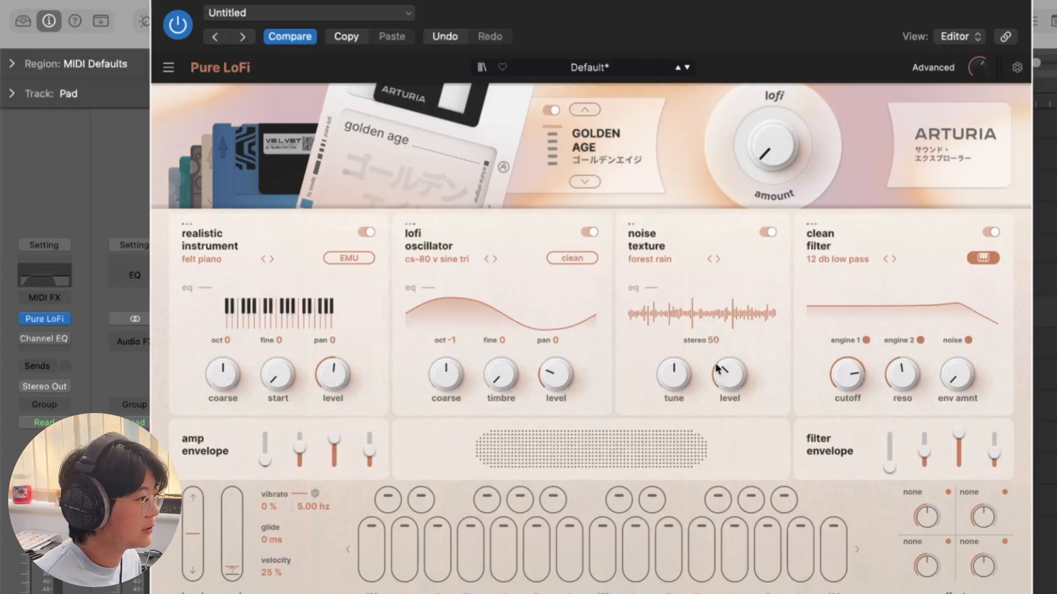
Open the synth's advanced view to reveal the detailed lofi controls and the envelope and modulation area
left_click(938, 73)
left_click(938, 75)
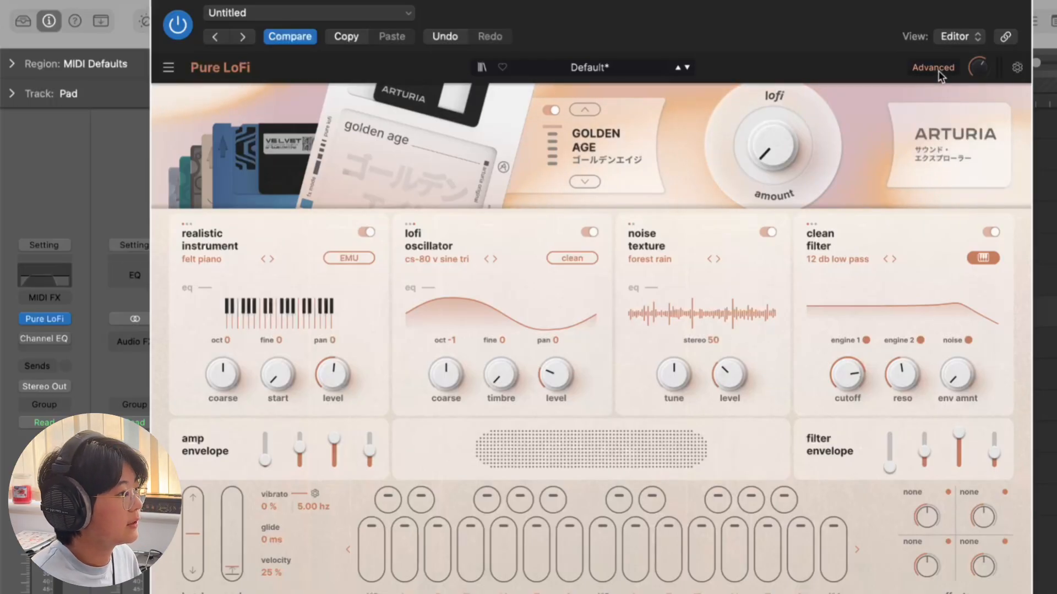
left_click(939, 74)
scroll(585, 439, "down", 1)
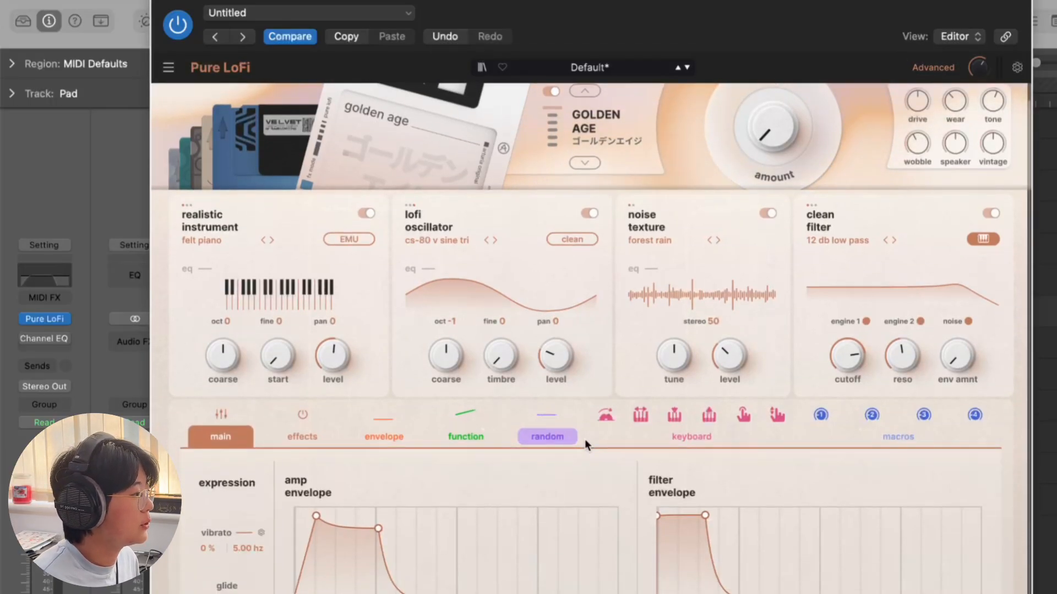
scroll(583, 442, "down", 3)
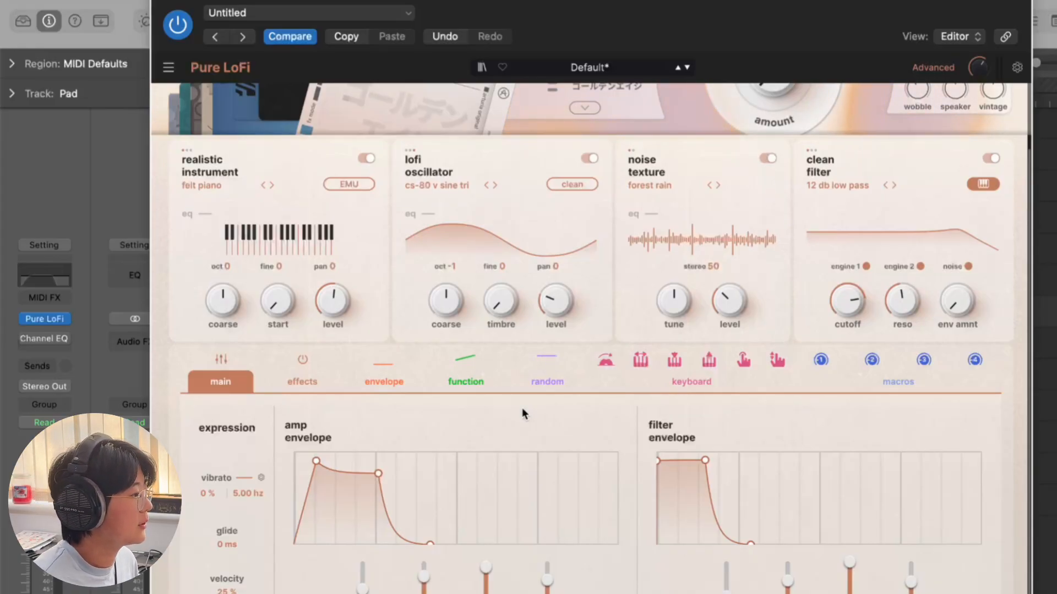
Add a delay with the echo preset to the first effects slot and a reverb to the second
left_click(309, 389)
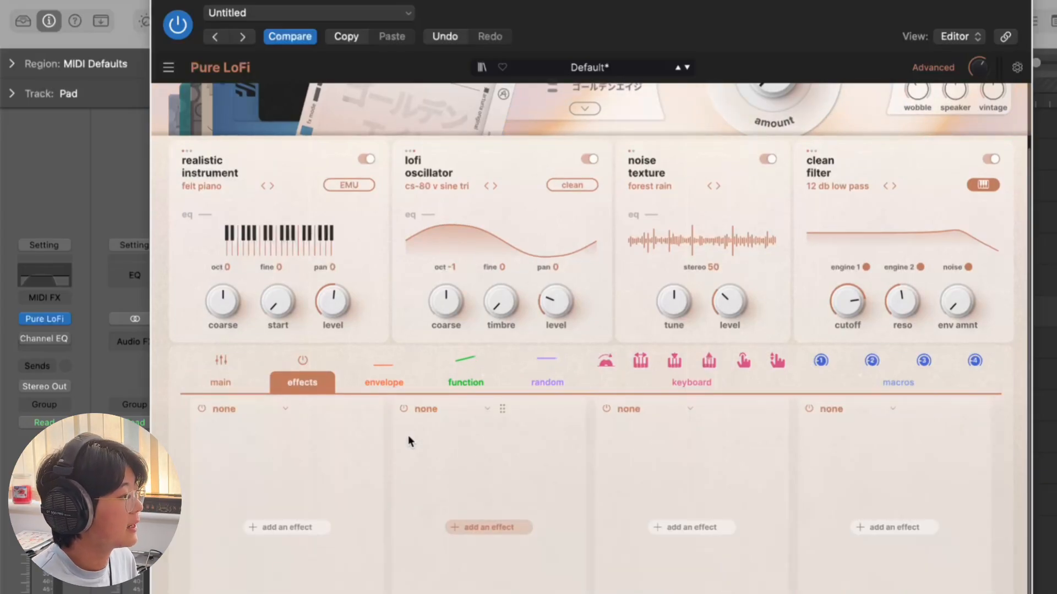
left_click(315, 529)
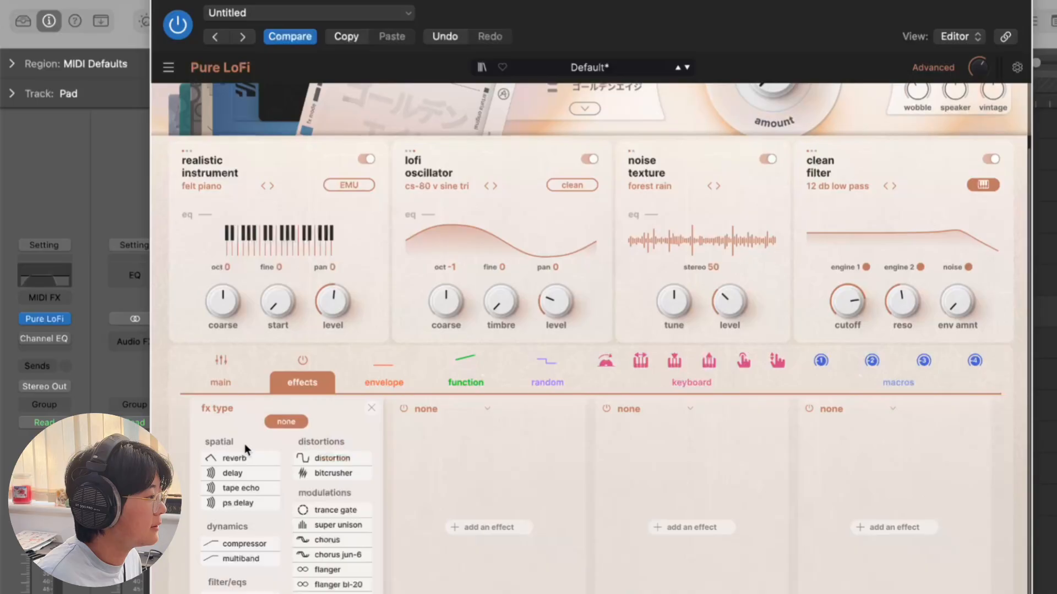
left_click(253, 473)
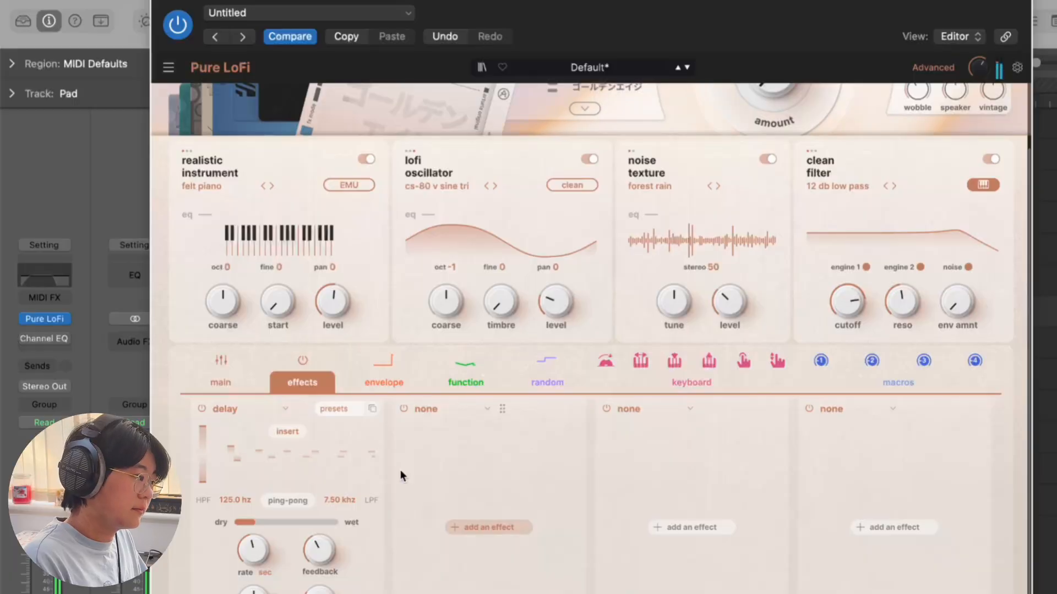
left_click(489, 527)
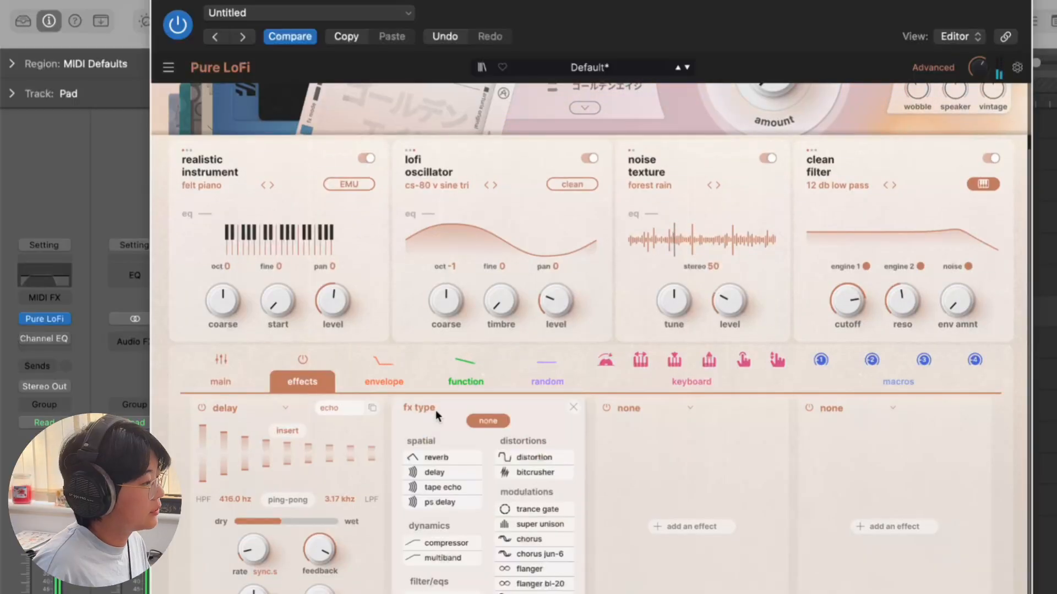
left_click(443, 457)
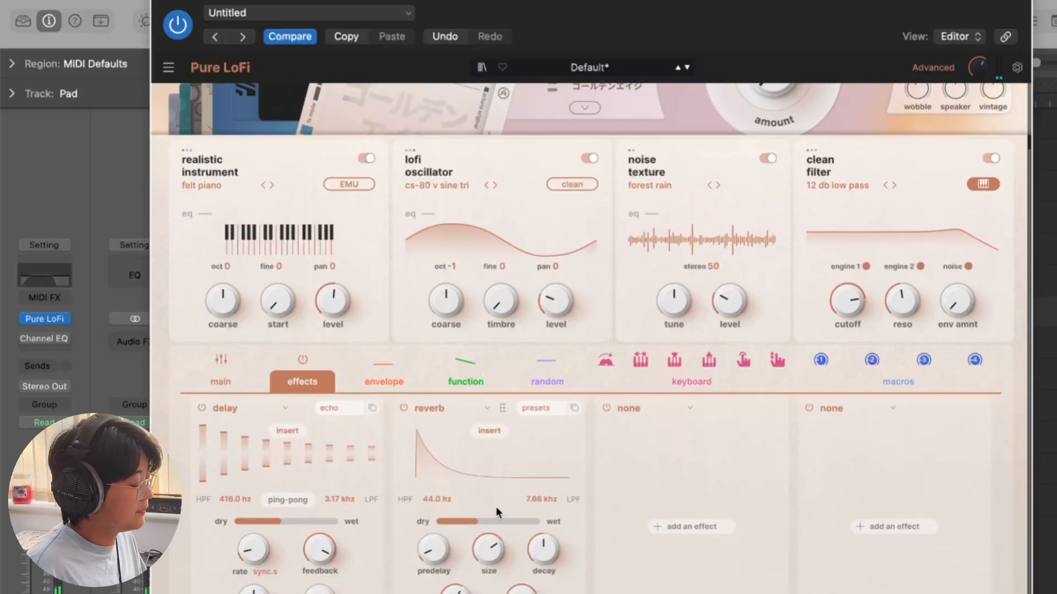
mouse_move(494, 519)
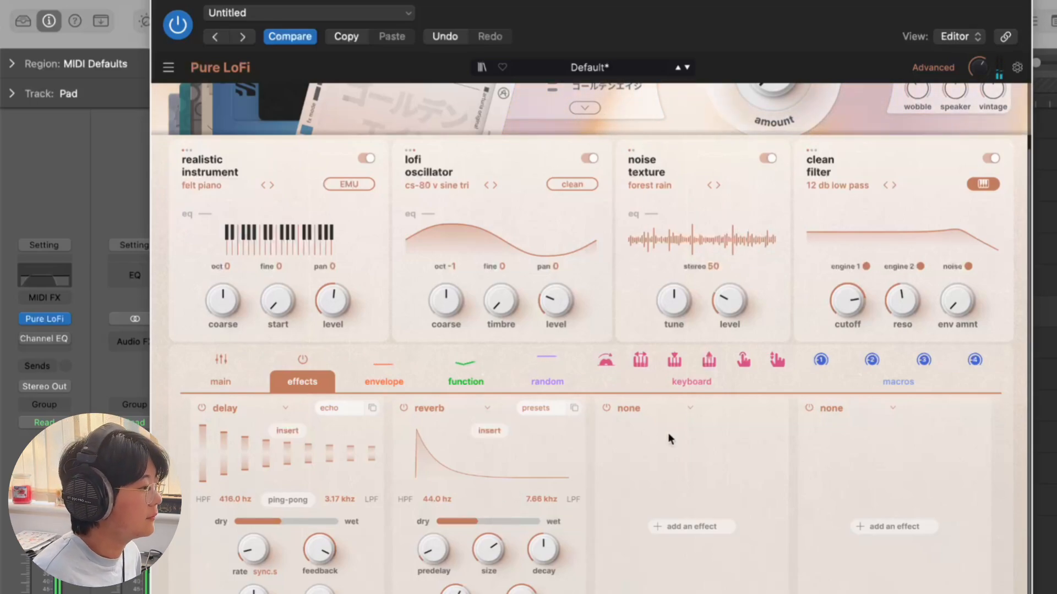
Add a bitcrusher to the third effects slot at 100 % wet, turning up its down sample and bit depth controls
left_click(628, 408)
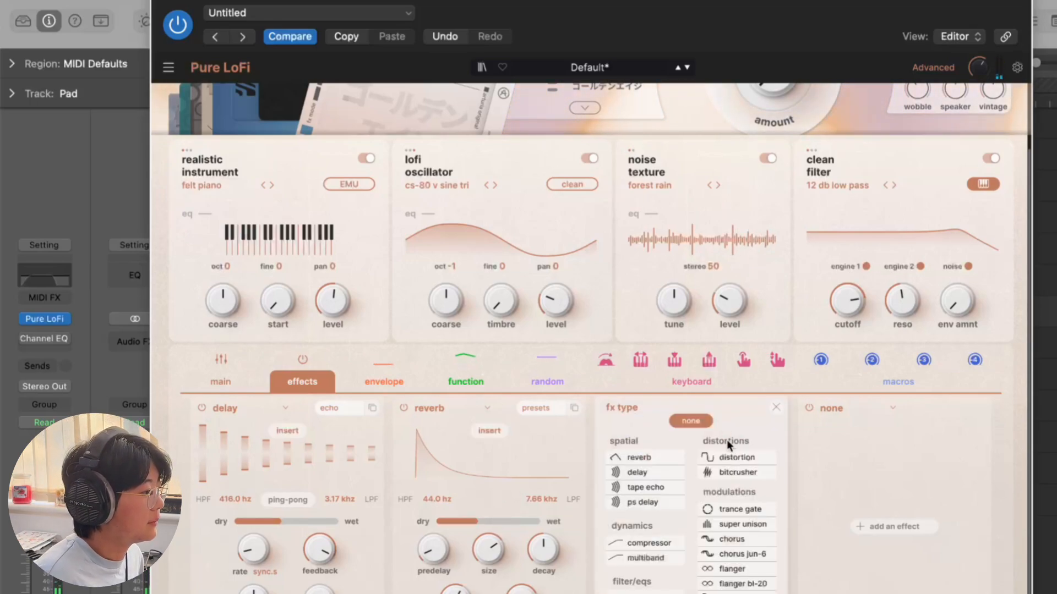
left_click(754, 469)
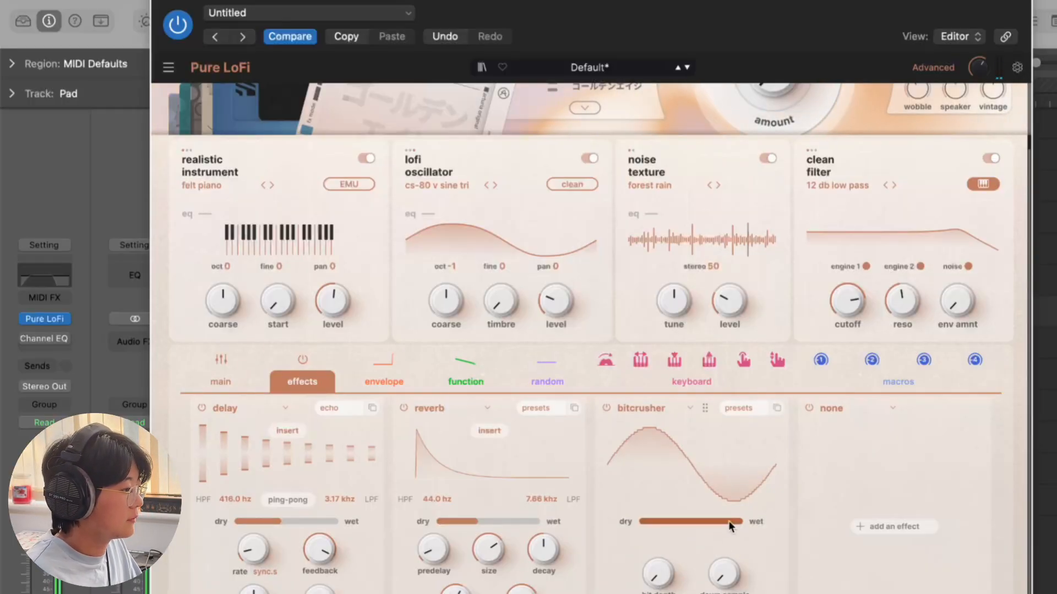
mouse_move(729, 521)
left_mouse_down()
mouse_move(707, 521)
mouse_move(743, 521)
left_mouse_up()
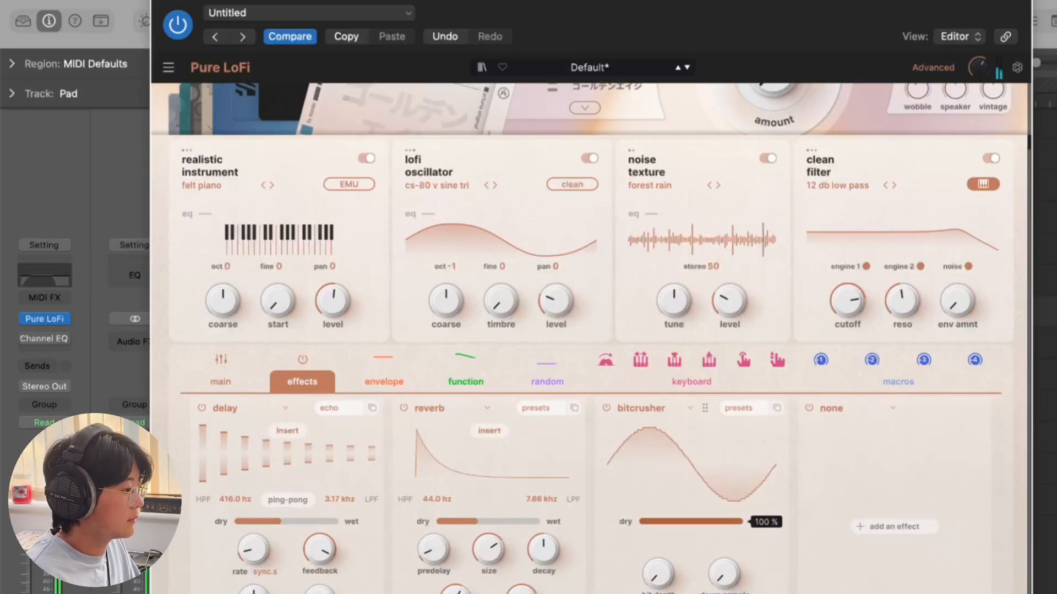
left_click_drag(717, 570, 717, 547)
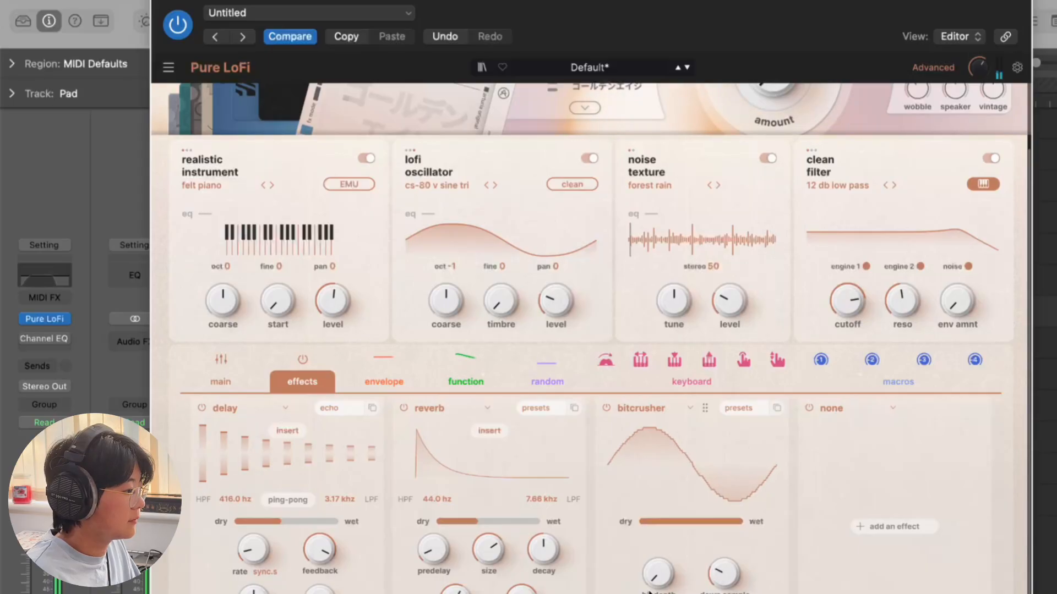
left_click_drag(656, 567, 656, 576)
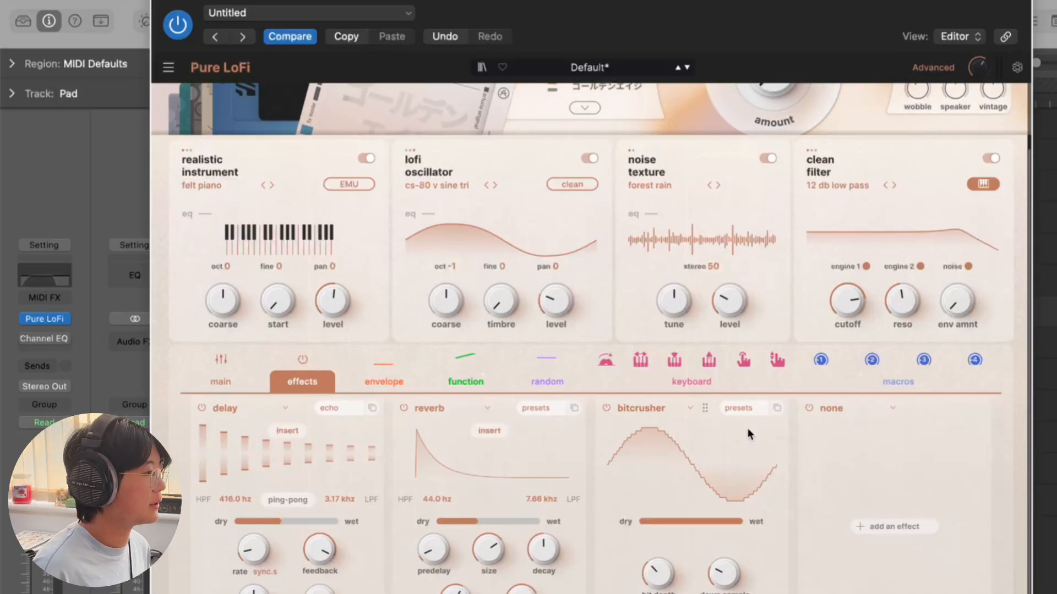
Change the lofi processing mode to Vintage Glow and raise the lofi amount to 100 %
scroll(747, 428, "up", 3)
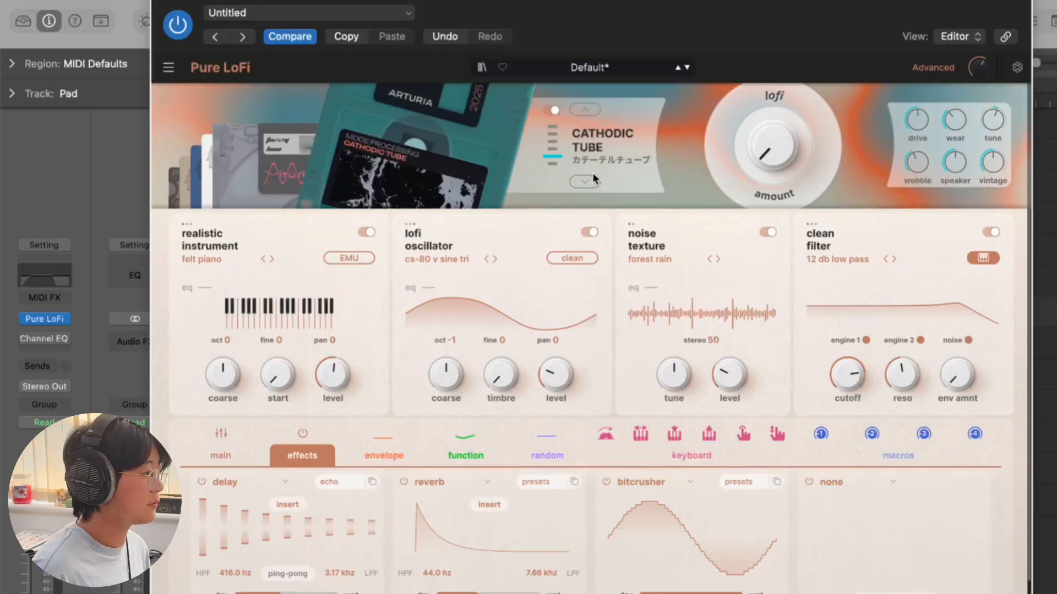
left_click(593, 179)
left_click(592, 180)
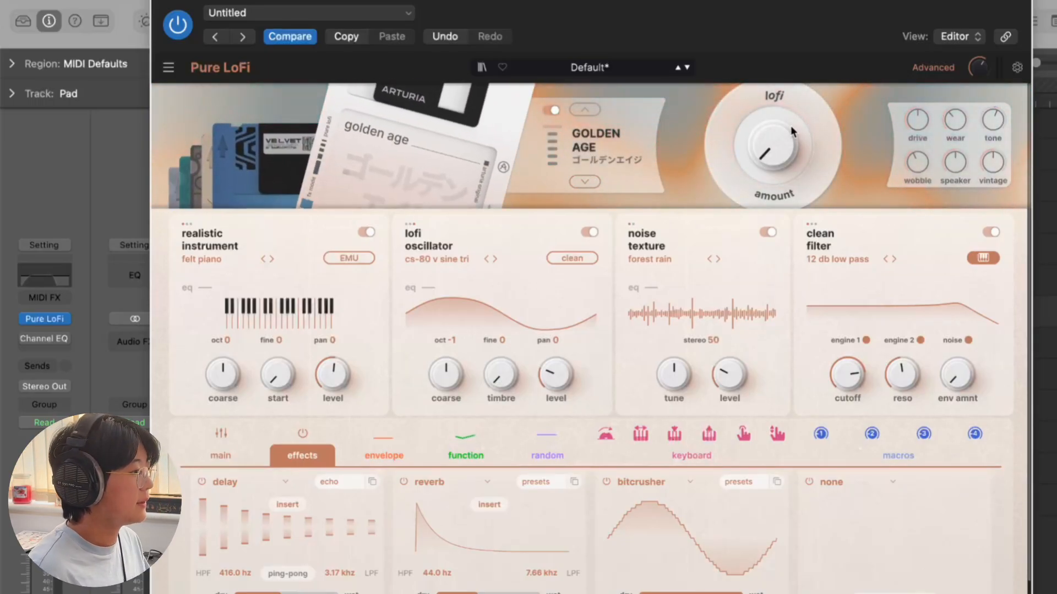
left_click(592, 179)
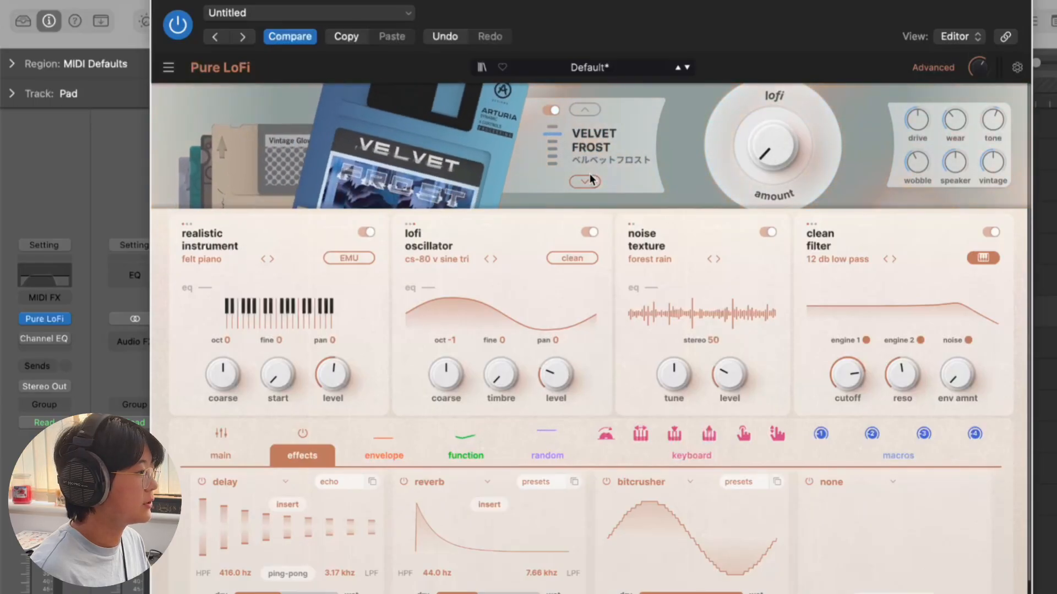
left_click(592, 179)
left_click_drag(773, 145, 774, 77)
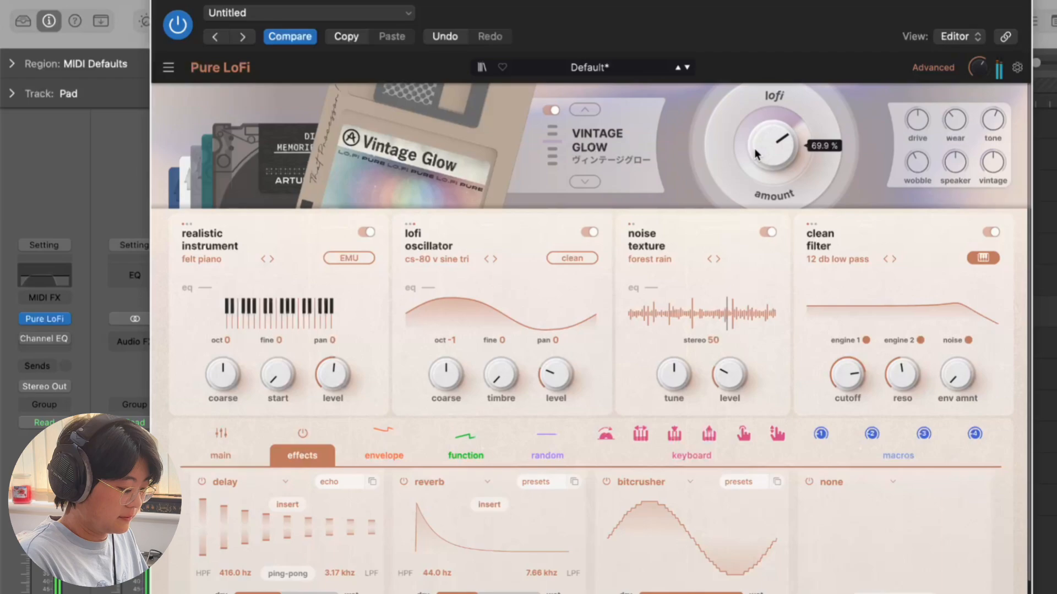
left_click_drag(755, 149, 755, 115)
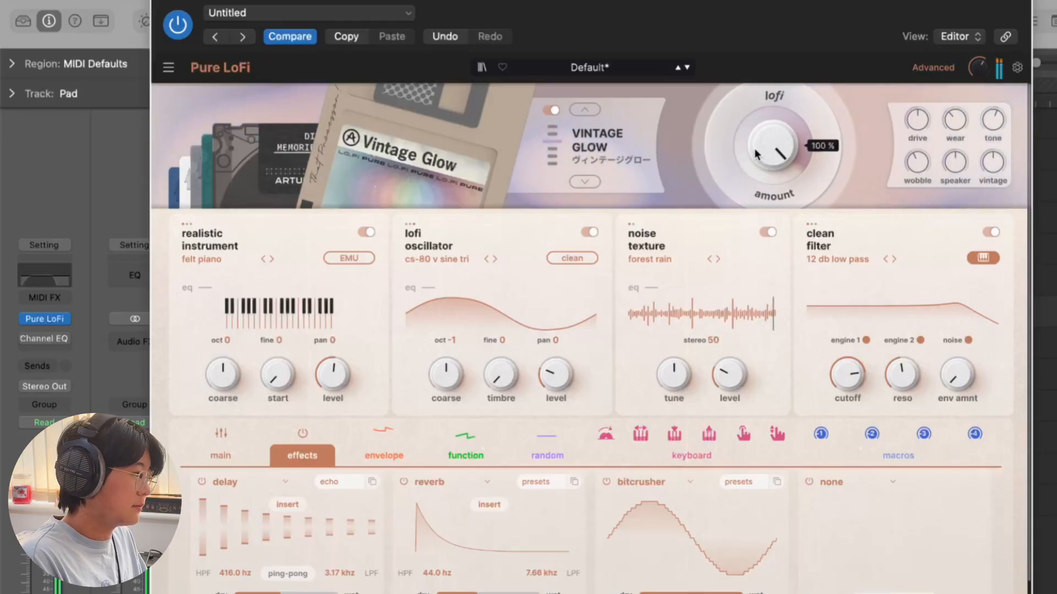
Audition the Dim Memories lofi mode with wobble set to 81.6 % and advance to the following mode
left_click(580, 181)
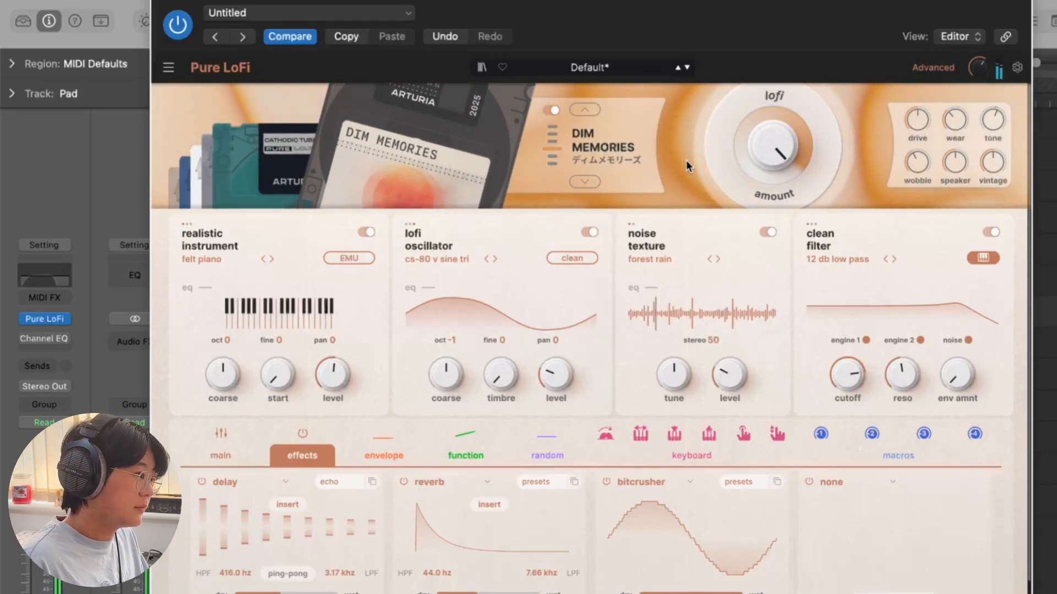
mouse_move(916, 160)
left_click_drag(916, 164, 916, 156)
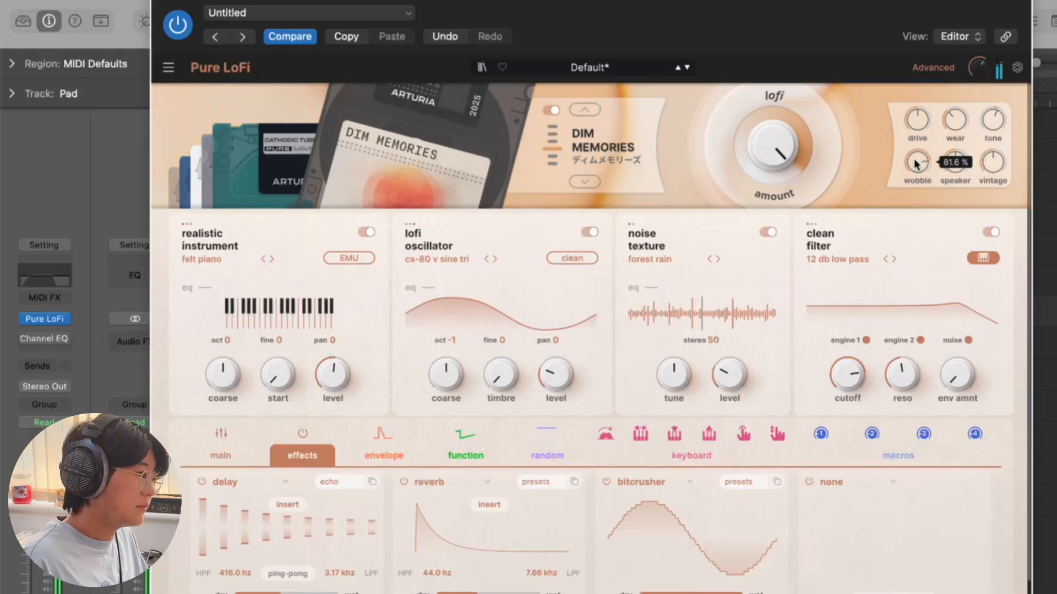
left_click(594, 177)
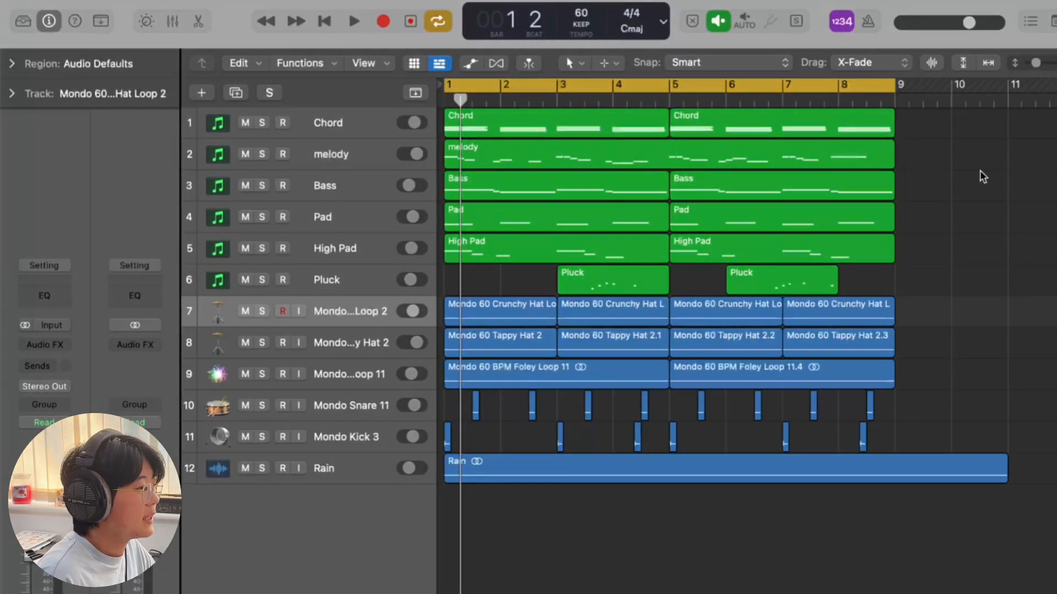
Go through the Chord, melody, Bass, Pad, High Pad and Pluck tracks one by one to show their instruments
left_click(355, 123)
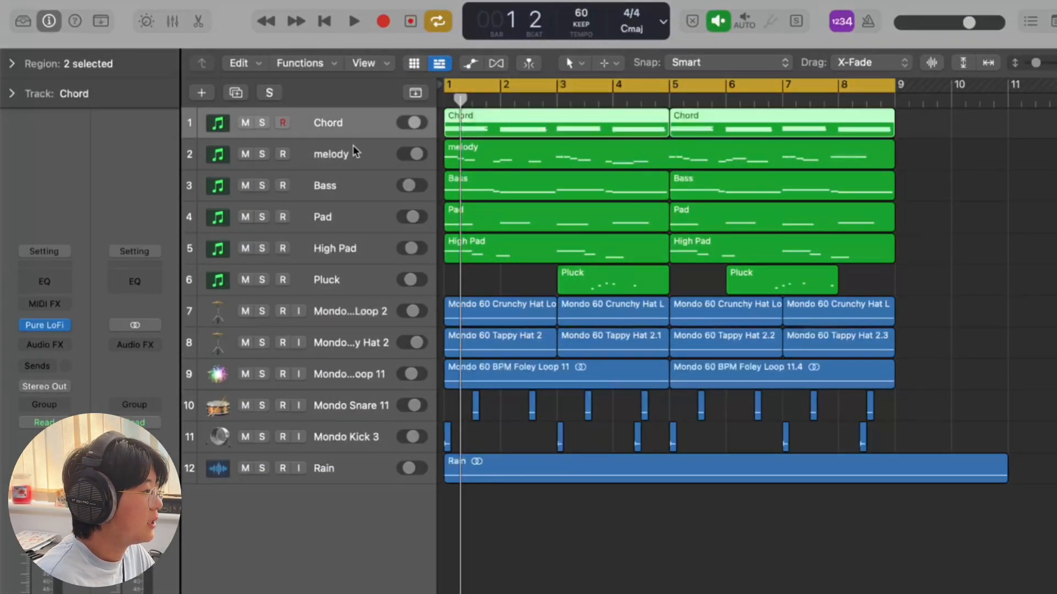
left_click(351, 154)
left_click(353, 181)
left_click(353, 214)
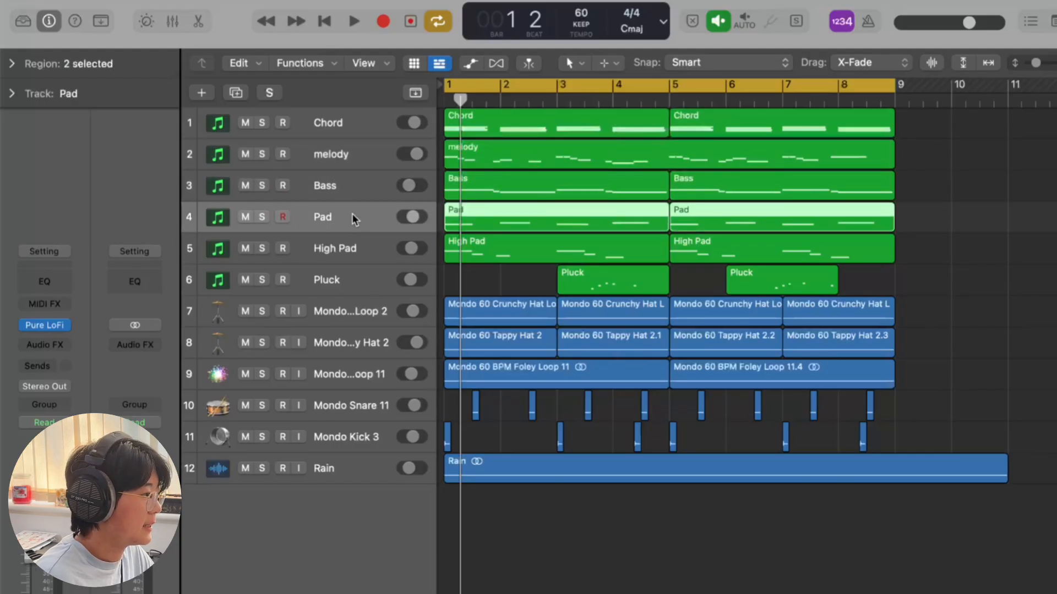
left_click(354, 237)
left_click(355, 277)
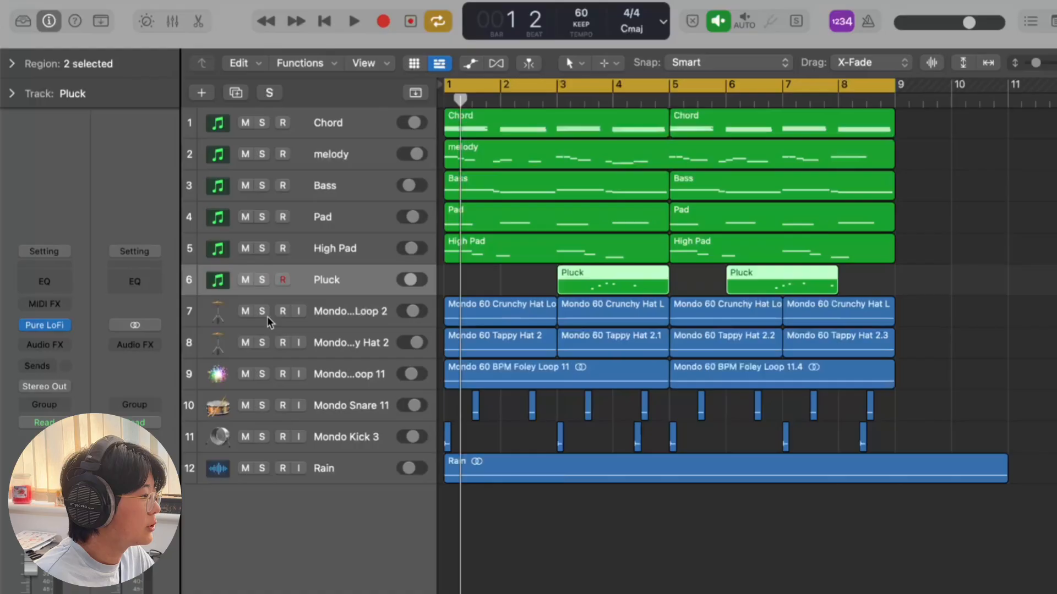
Solo the hat, foley, snare, kick and rain tracks for a listen and clear all solos
left_click_drag(261, 313, 262, 467)
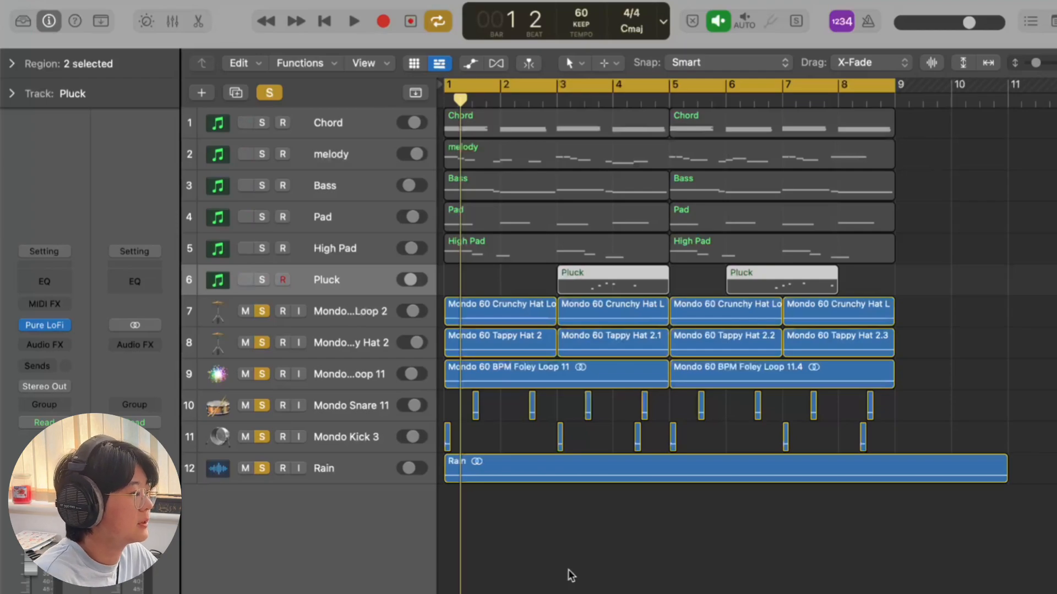
key("space")
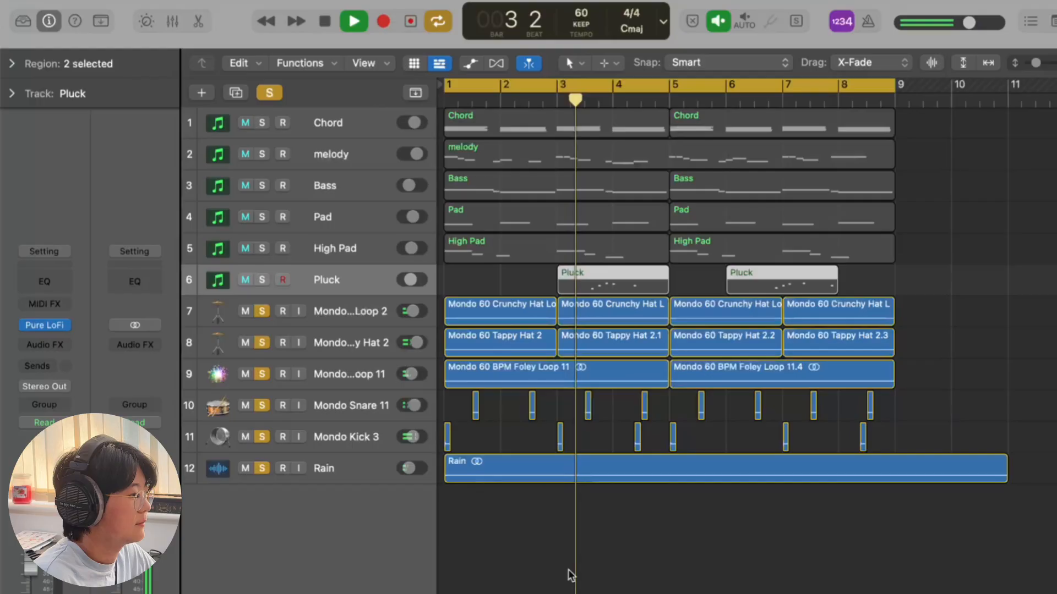
key("space")
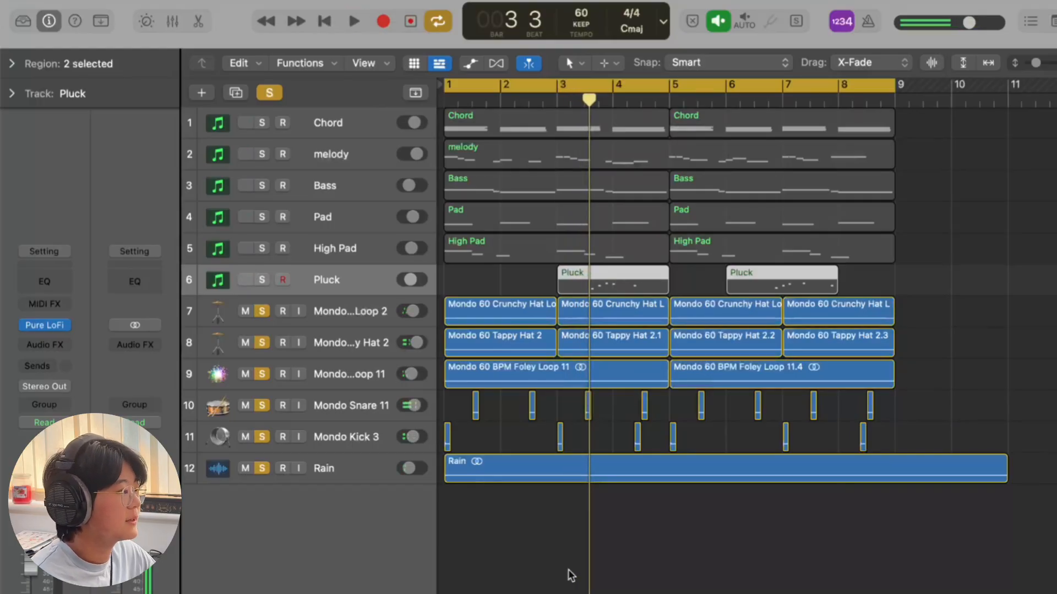
left_click(278, 94)
Solo the Chord track and inspect its Pure LoFi instrument with the Little Pleasures preset
left_click(341, 126)
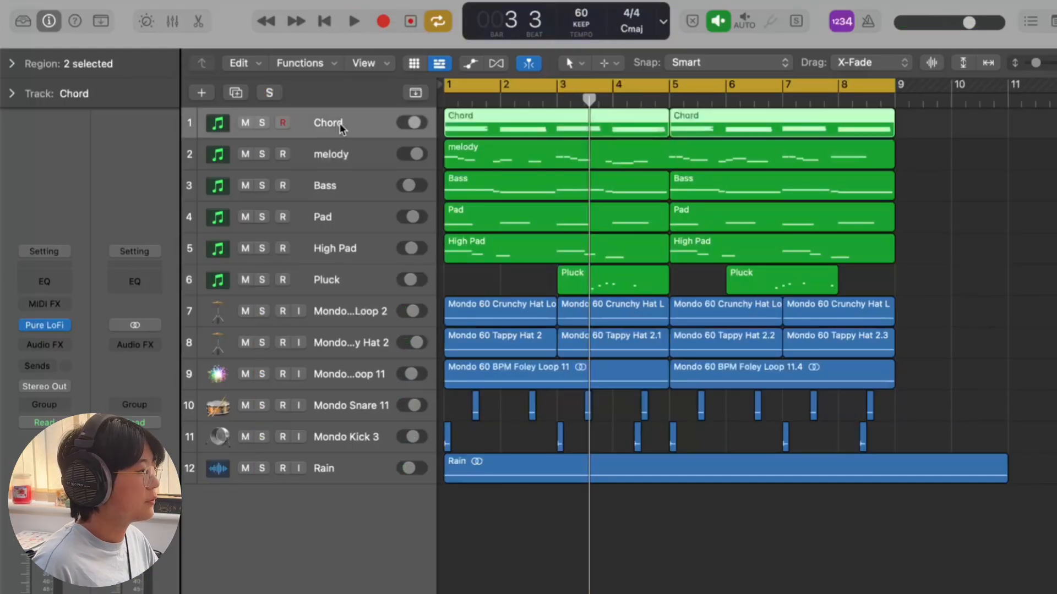
left_click(265, 125)
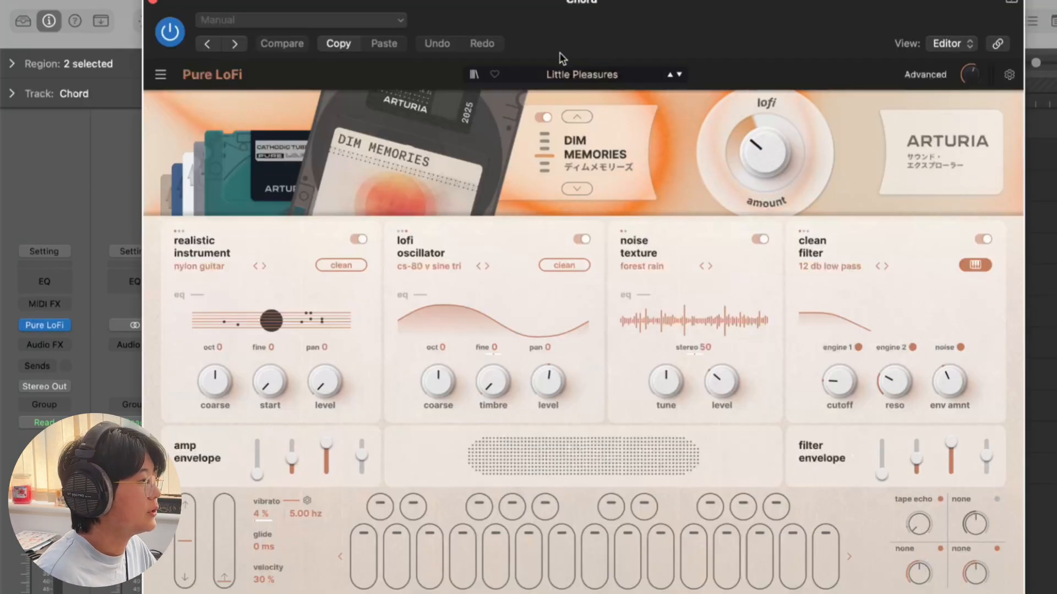
left_click(152, 3)
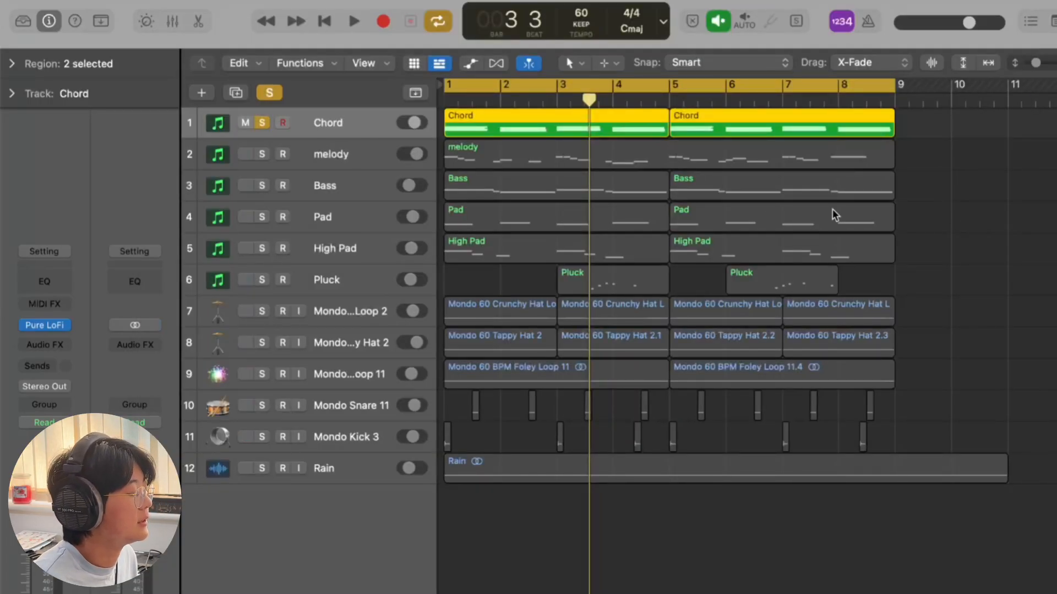
Play the soloed Chord track and enlarge the track heights in the arrangement
key("space")
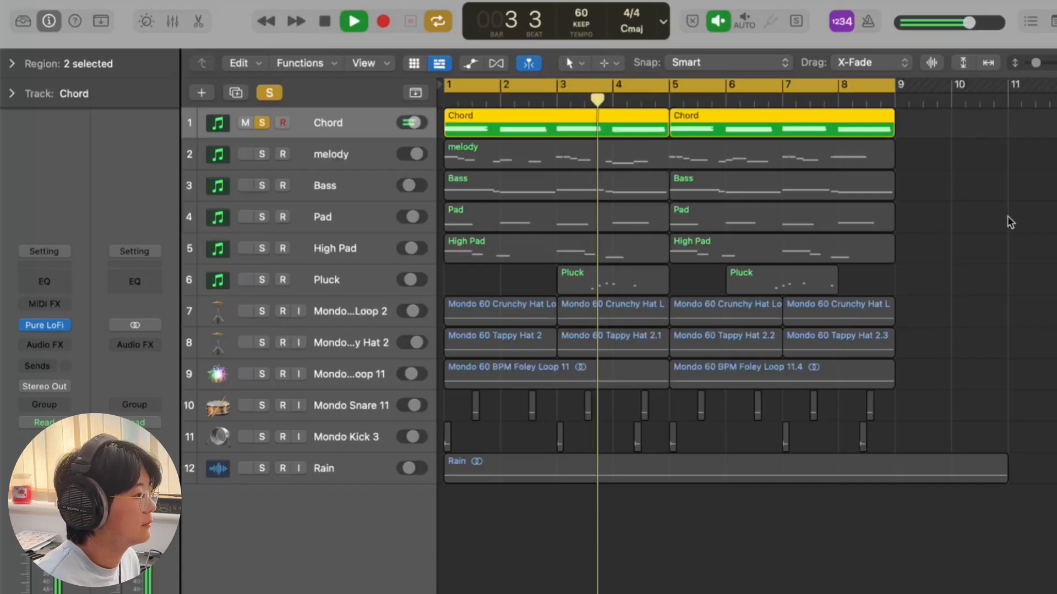
key("super+Down")
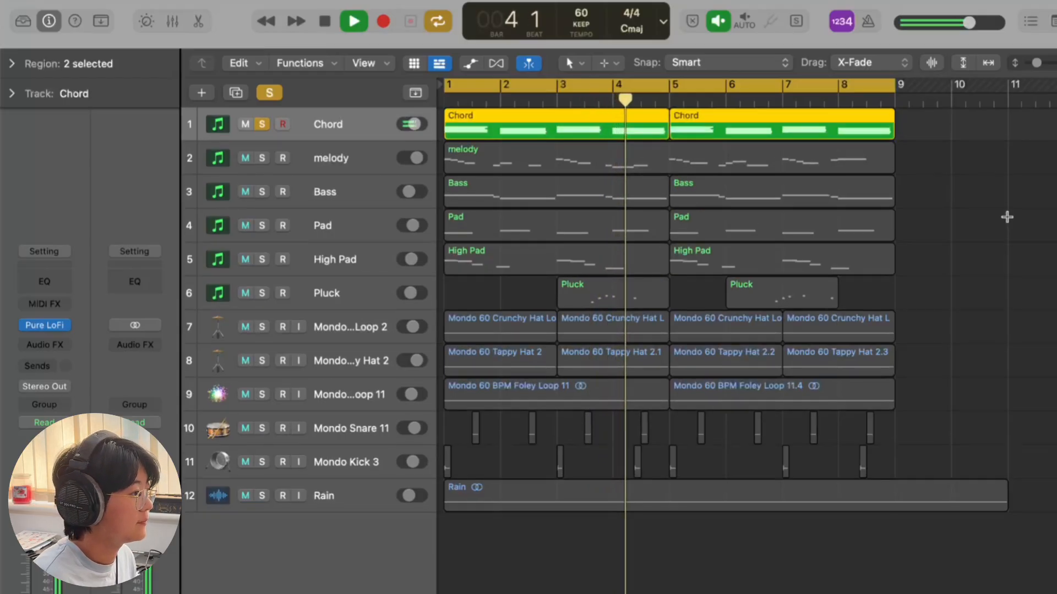
key("super+Down")
key("space")
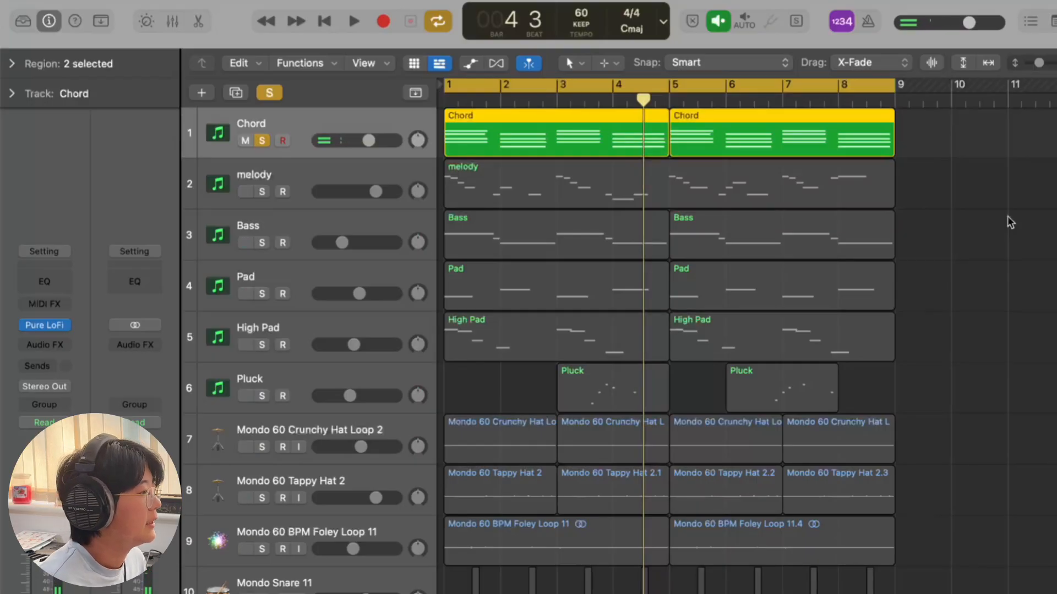
Add the melody track to the solo, check the mixer, and play the melody together with the chords
left_click(261, 191)
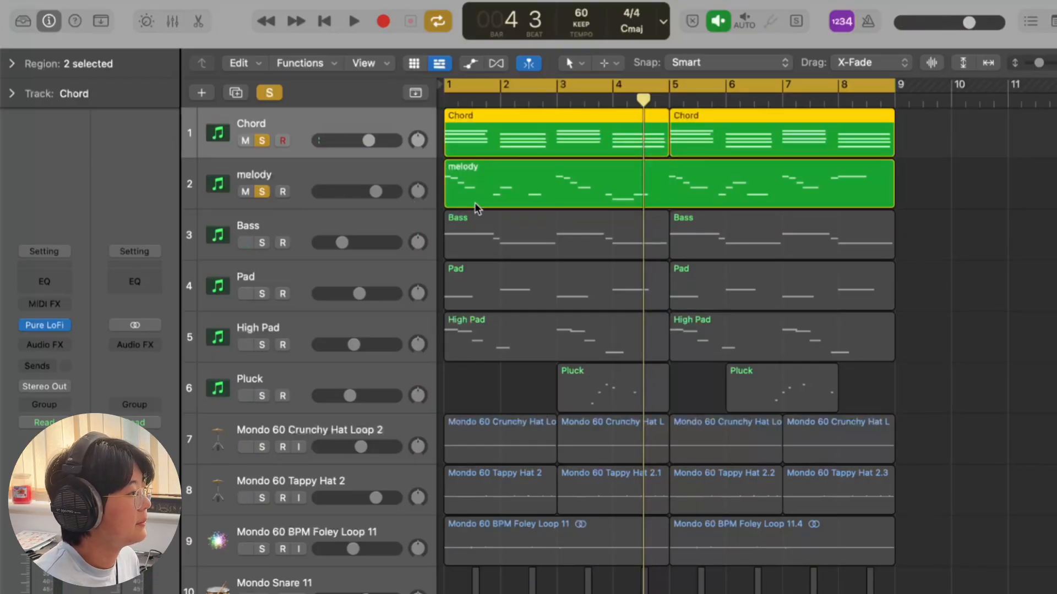
left_click(372, 164)
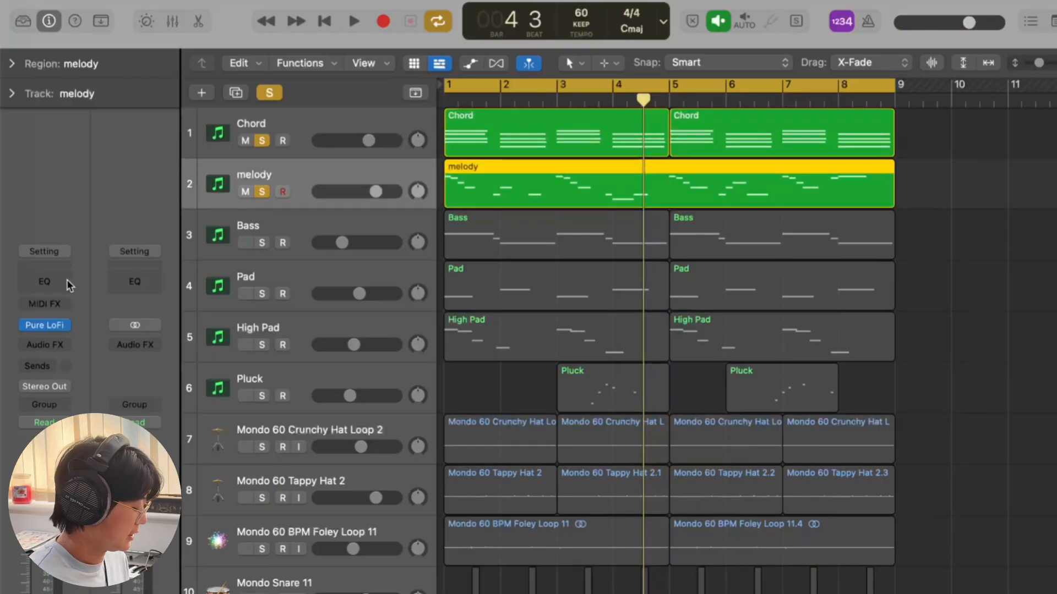
key("x")
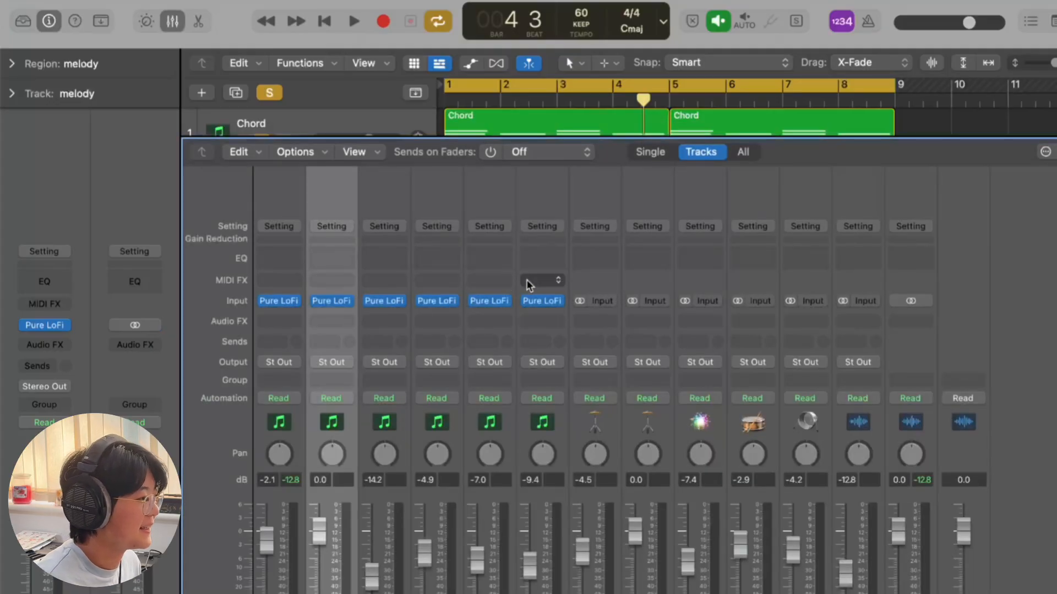
key("x")
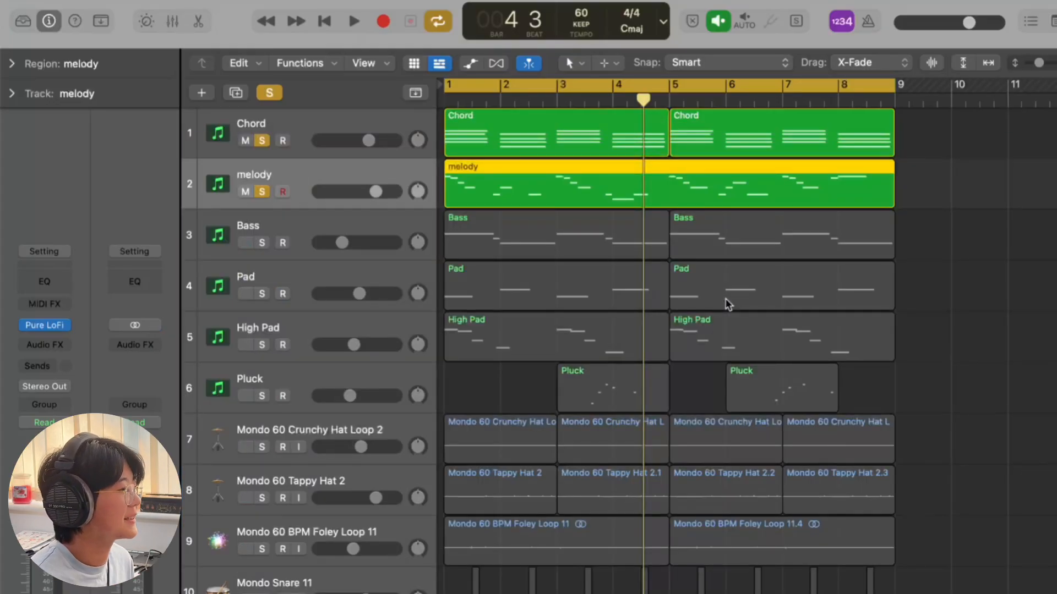
left_click(1041, 289)
key("space")
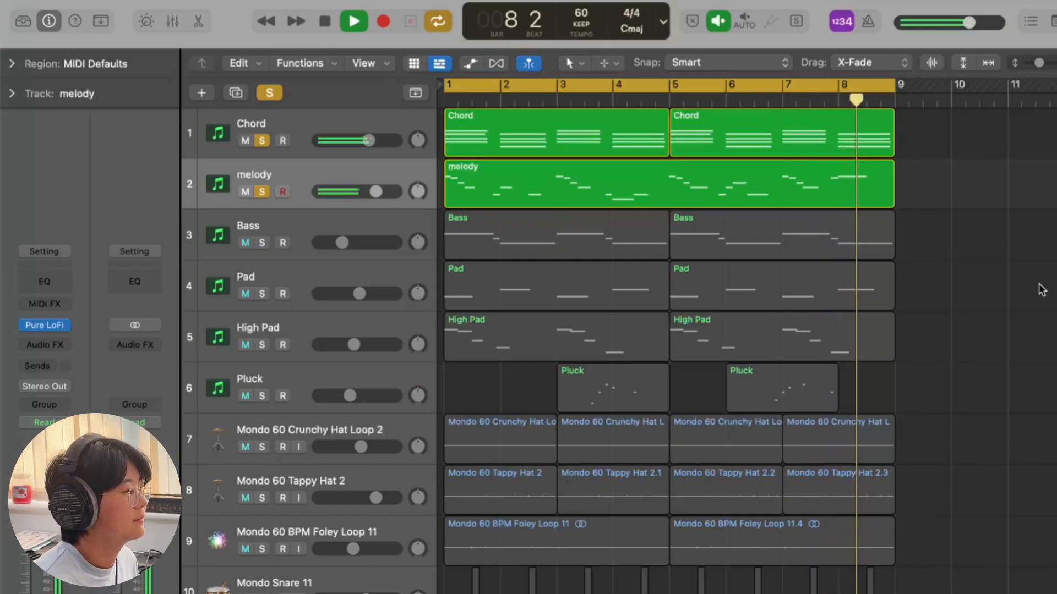
Stop the playback and inspect the melody track's Pure LoFi instrument with the Little Pleasures preset
key("space")
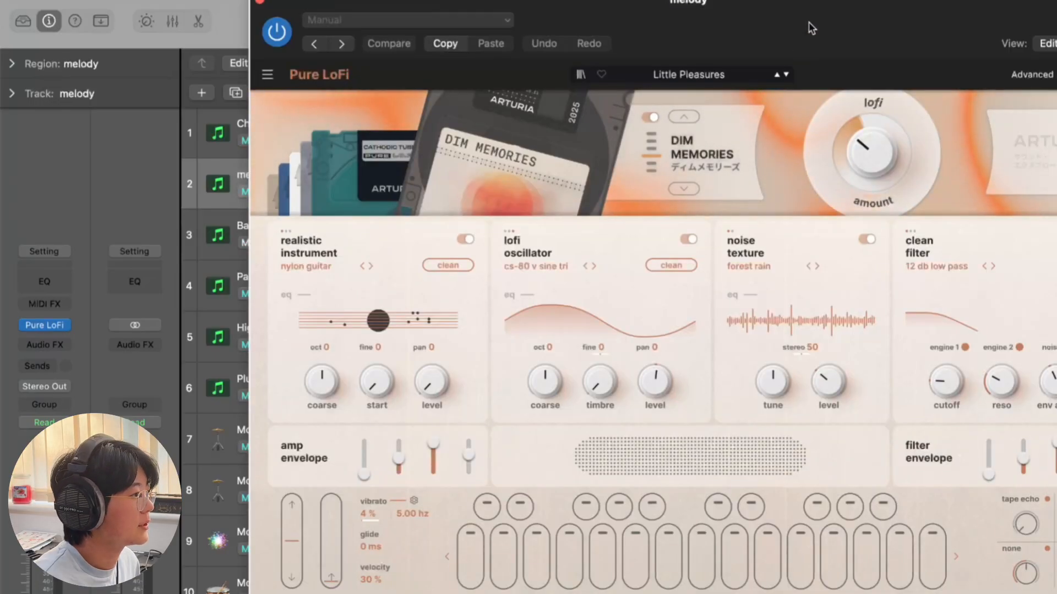
left_click_drag(811, 24, 683, 32)
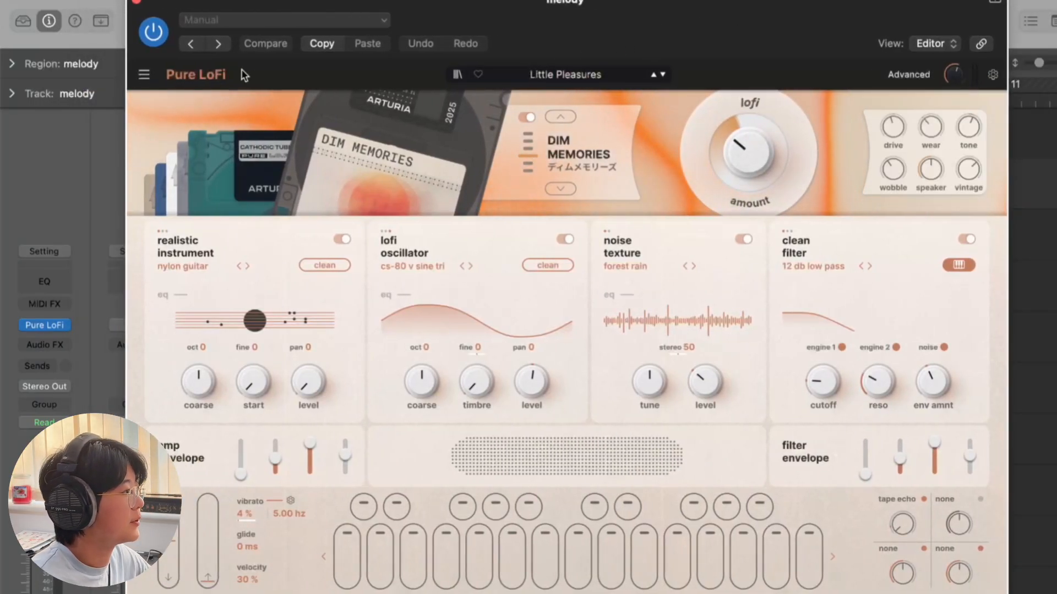
left_click(137, 5)
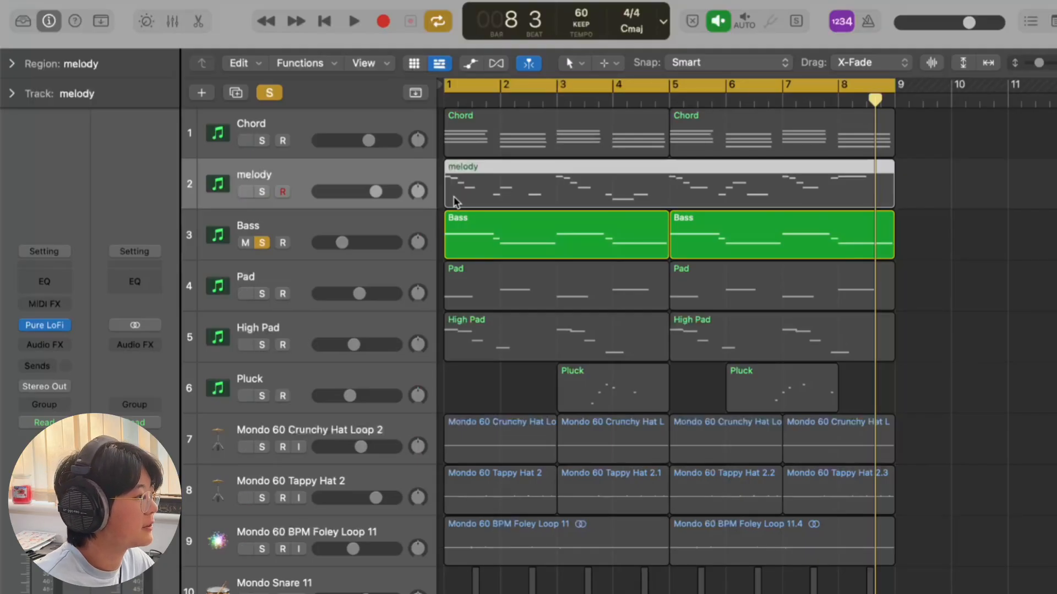
Select the Bass track and bring up its Pure LoFi instrument with the Ambassador preset
left_click(342, 223)
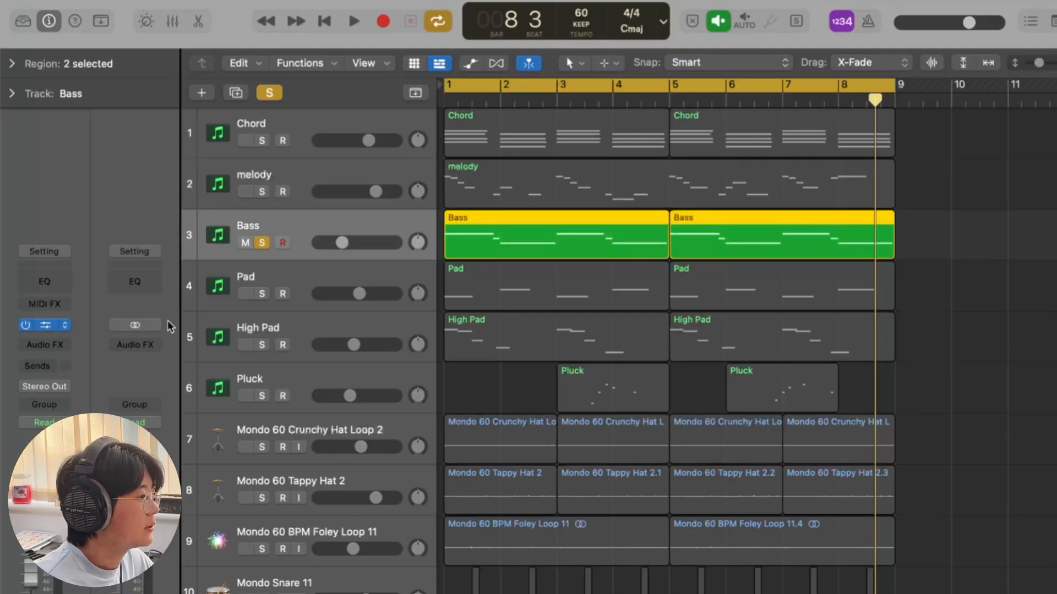
left_click(46, 326)
left_click_drag(823, 13, 709, 12)
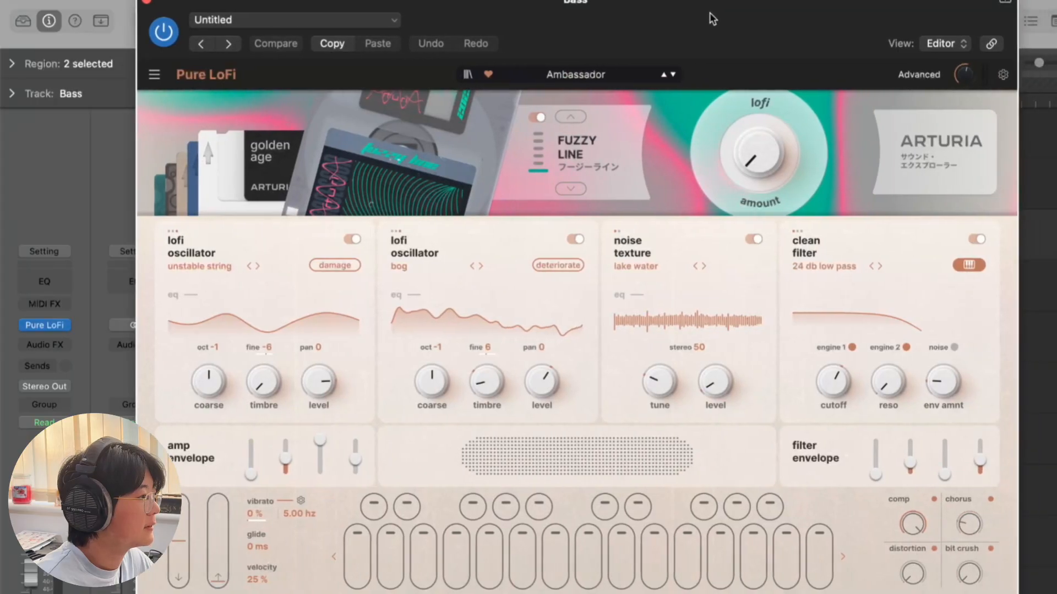
Close the Bass instrument, play the Bass track soloed together with Chord and melody, and raise the Bass track volume slightly
left_click(146, 3)
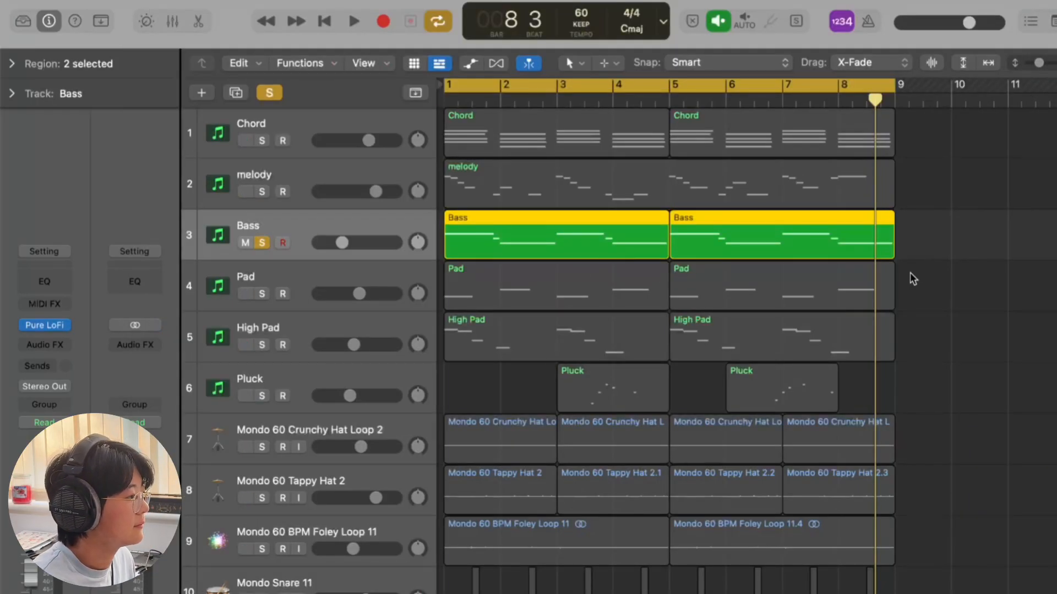
key("space")
left_click(262, 140)
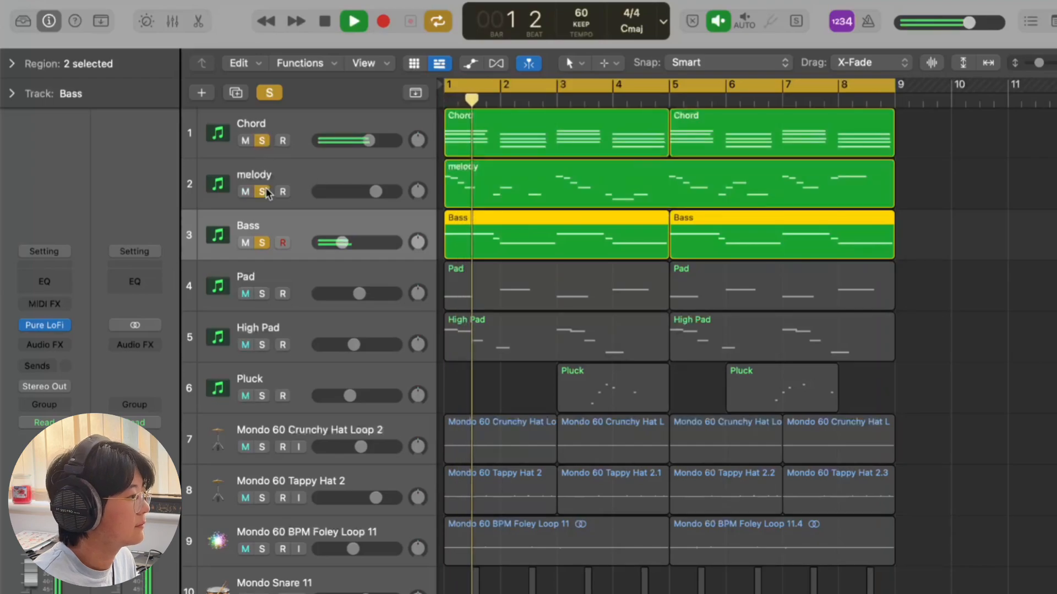
left_click(263, 192)
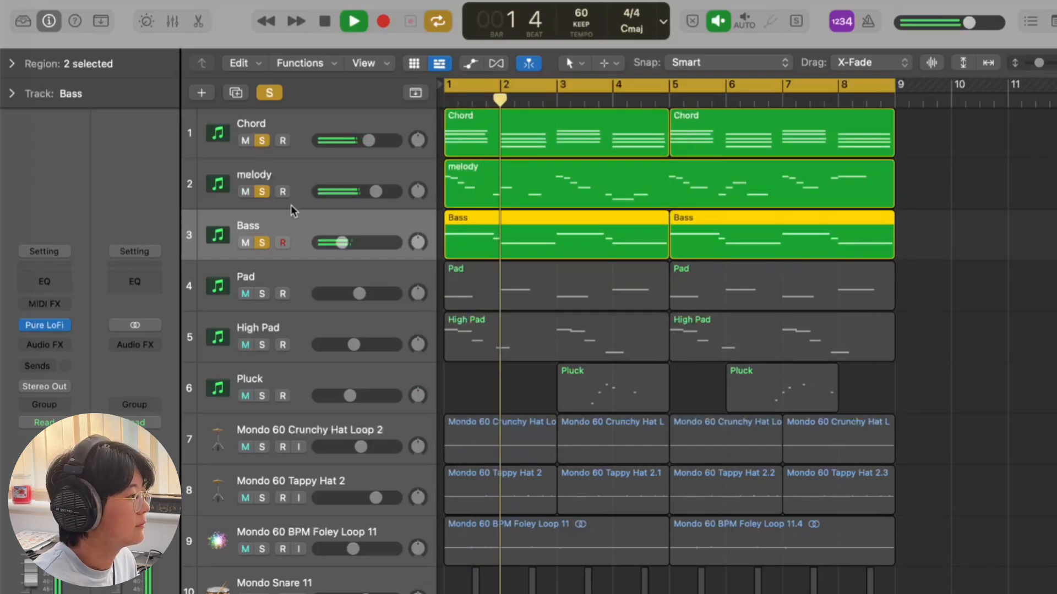
left_click_drag(342, 242, 349, 242)
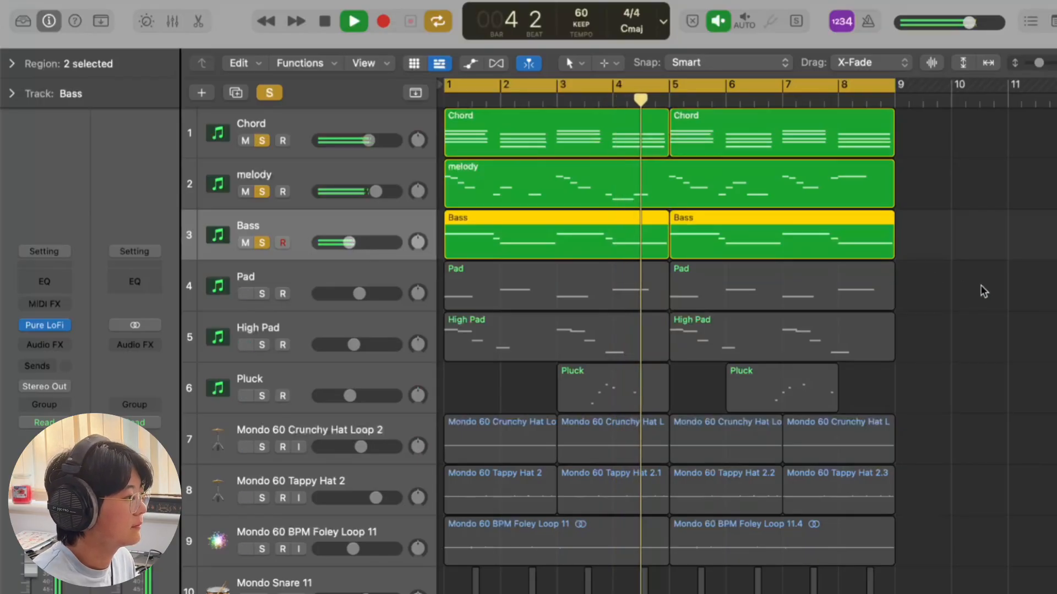
key("space")
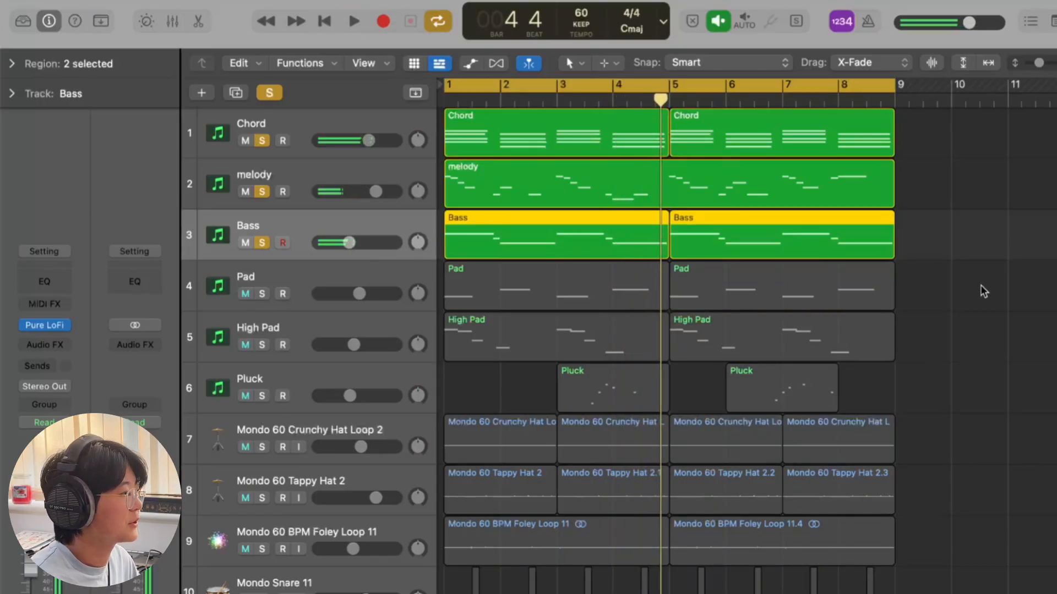
Clear the solos on Chord, melody and Bass, and inspect the Pad track's Pure LoFi instrument with the Calm Abyss preset
left_click_drag(262, 137, 262, 242)
left_click(266, 284)
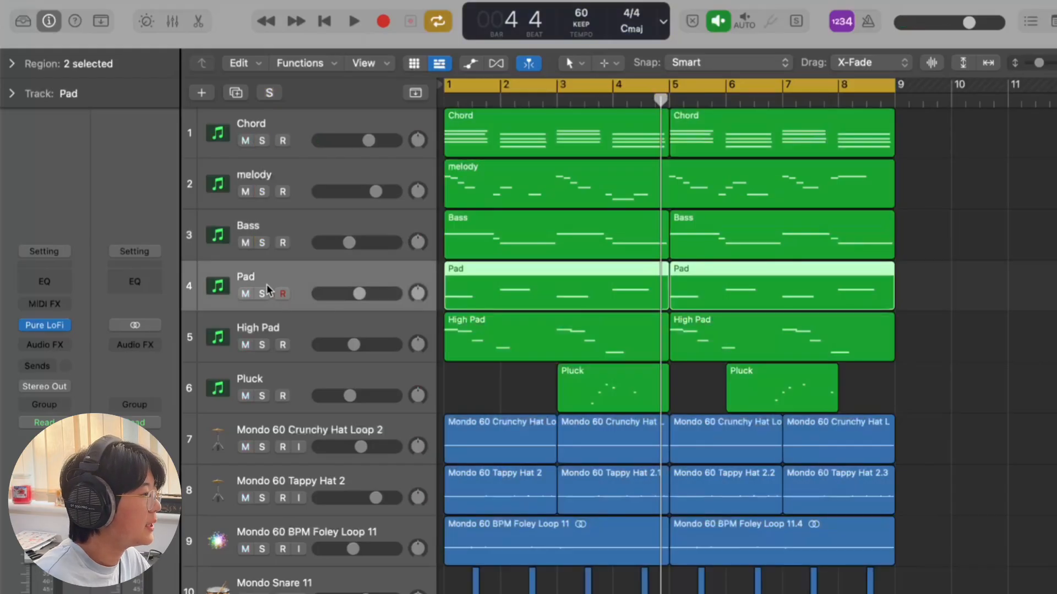
left_click(41, 326)
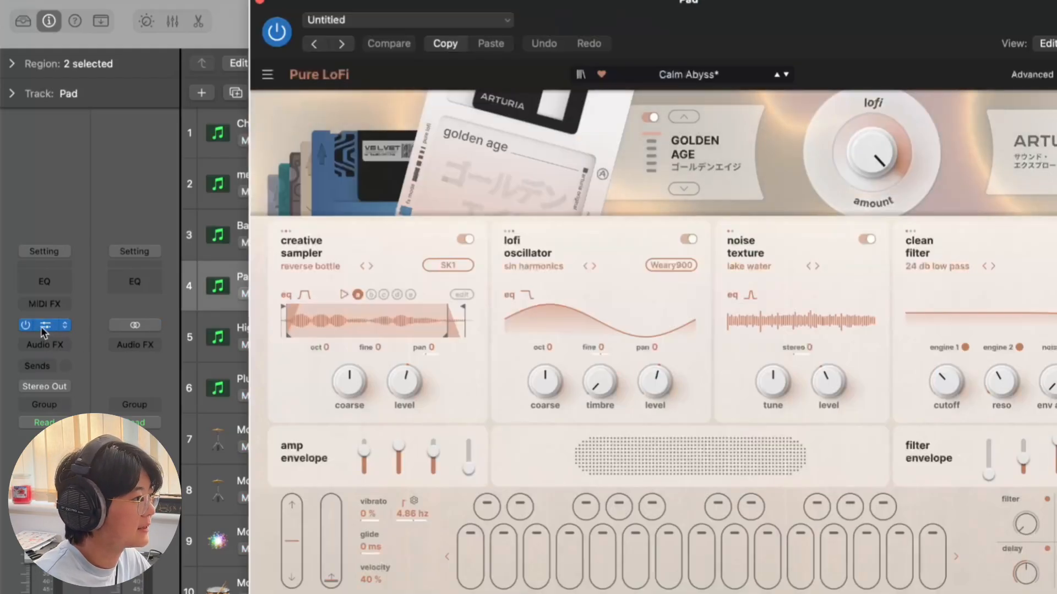
left_click_drag(884, 7, 796, 6)
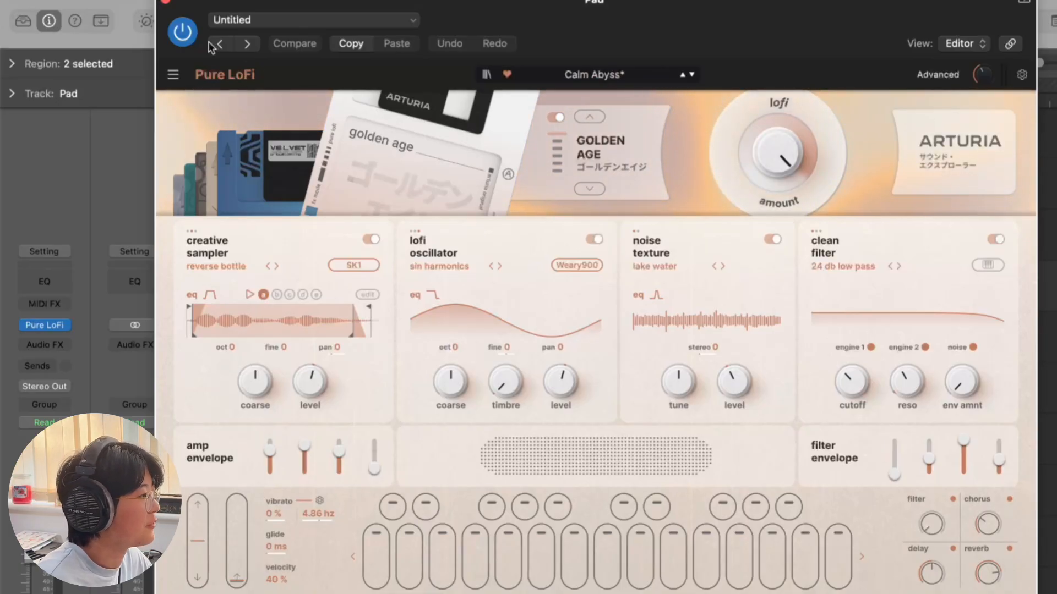
left_click(167, 3)
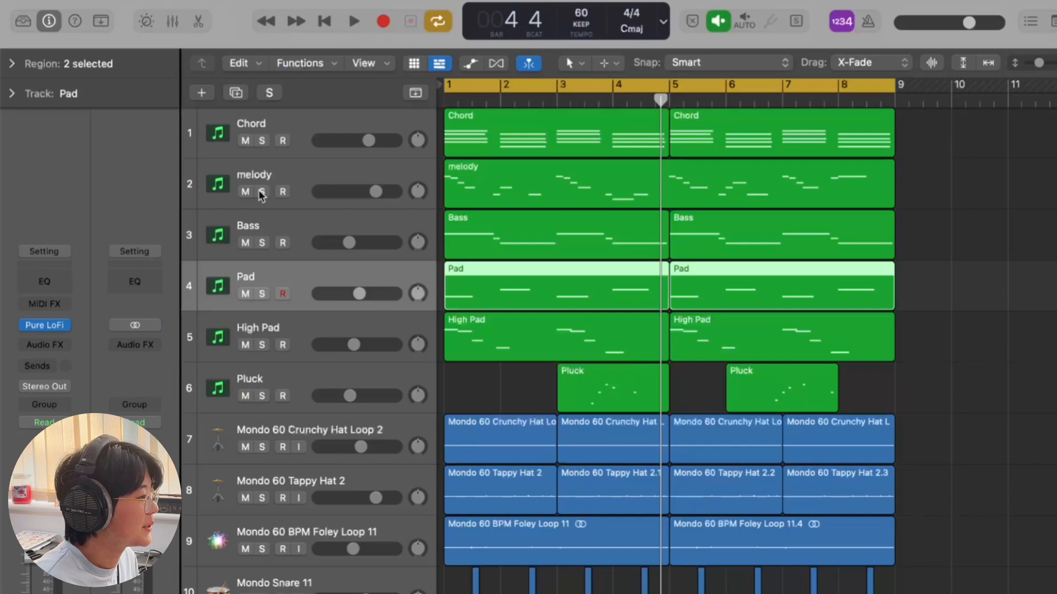
Solo the Pad track, listen to it on its own, and release the solo
left_click(263, 293)
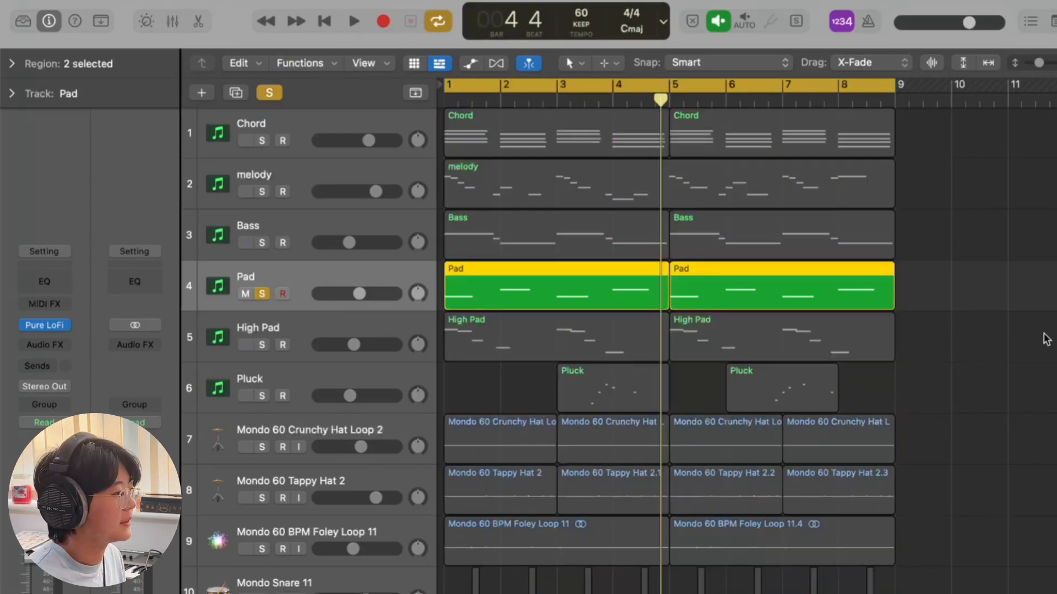
key("space")
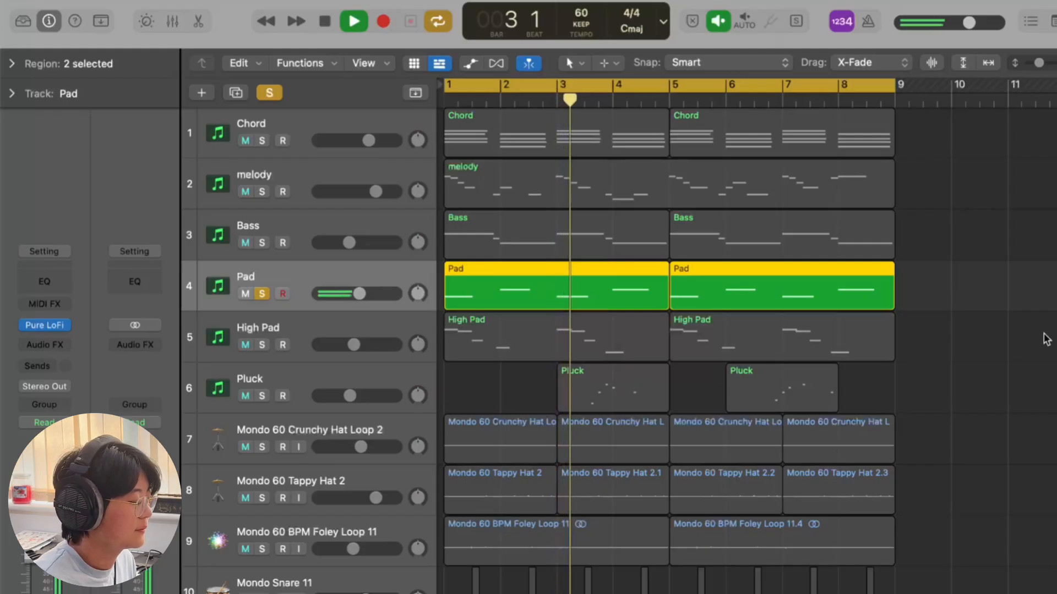
key("space")
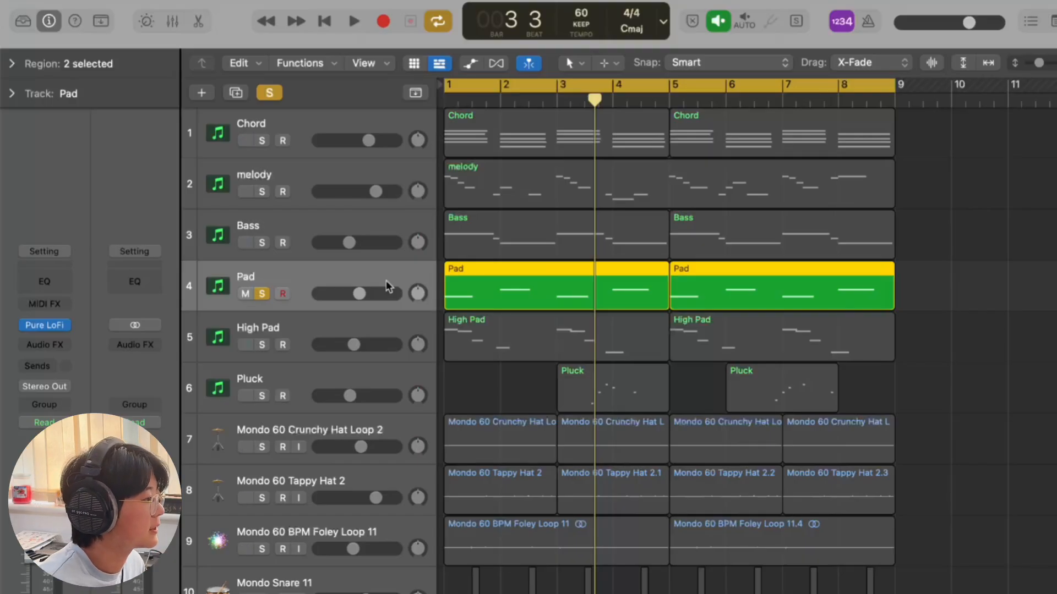
key("s")
Inspect the High Pad track's Pure LoFi instrument with the Ultra Aquatic preset and close it
left_click(318, 324)
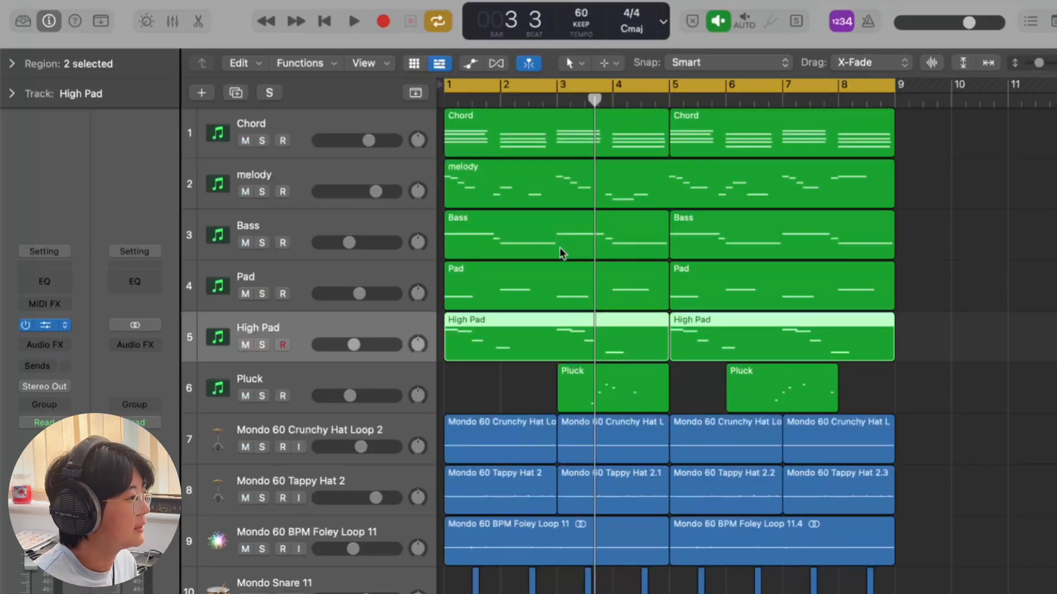
key("v")
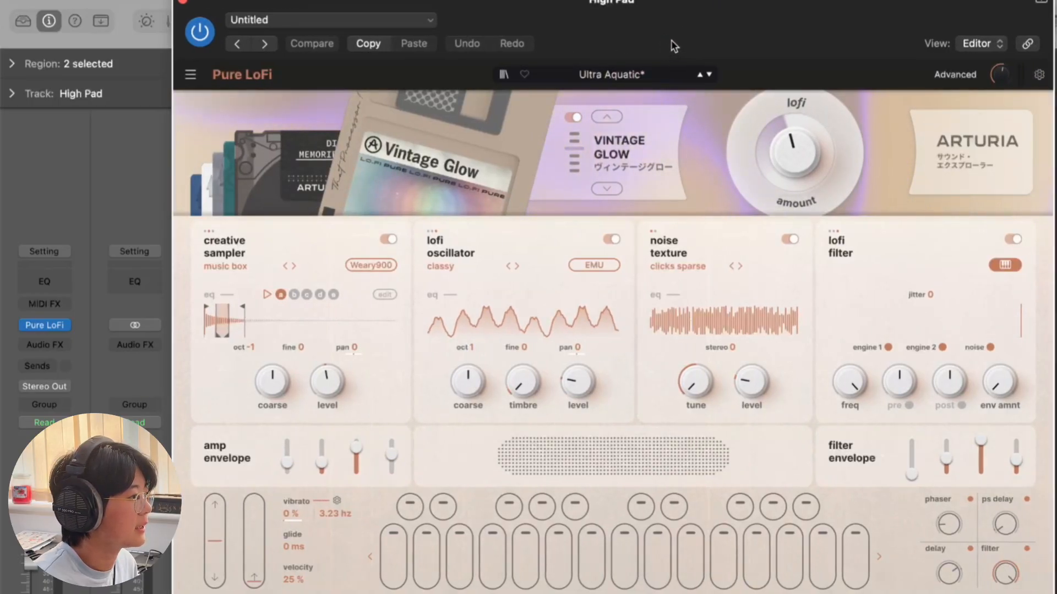
left_click(182, 3)
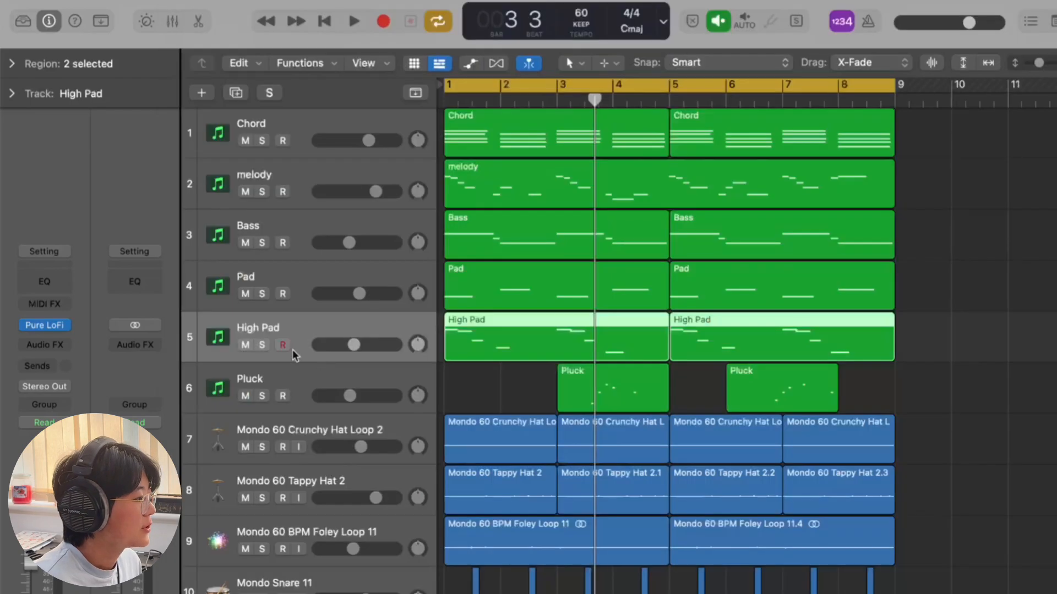
Play the High Pad track in solo and raise its volume slightly
left_click(262, 345)
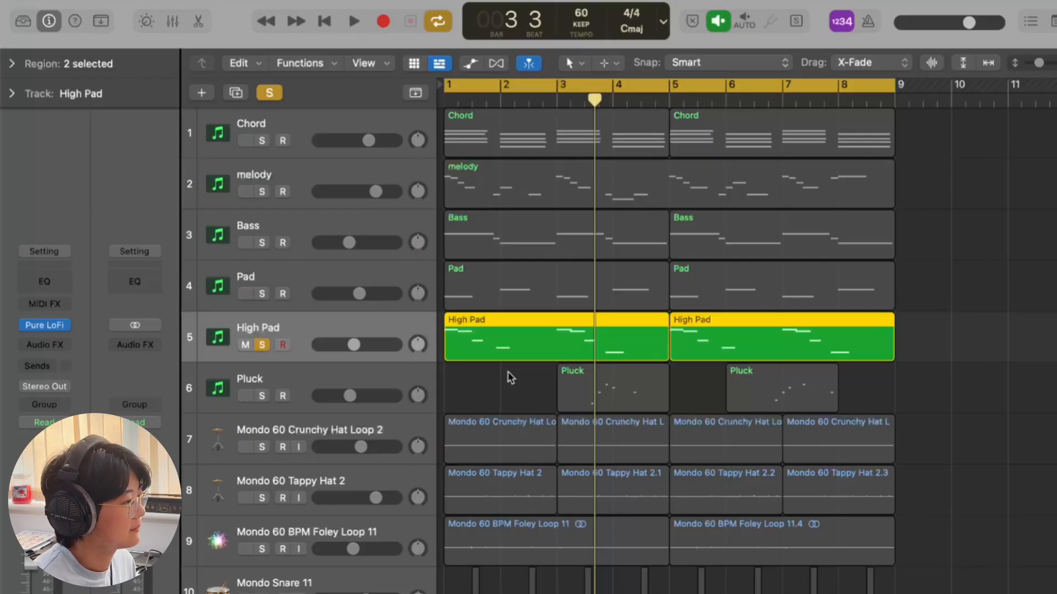
key("space")
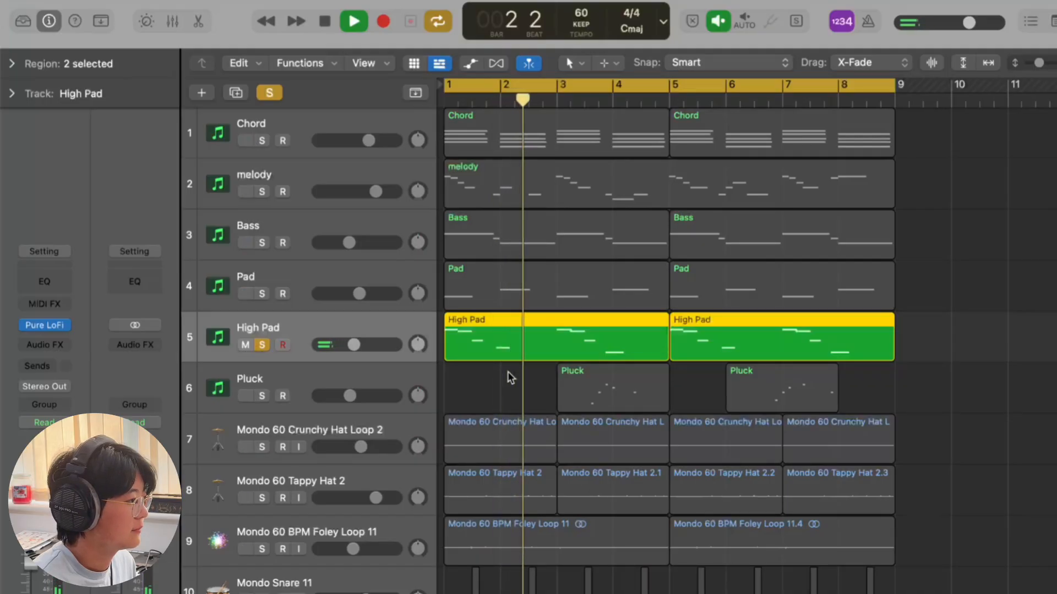
left_click_drag(354, 344, 358, 344)
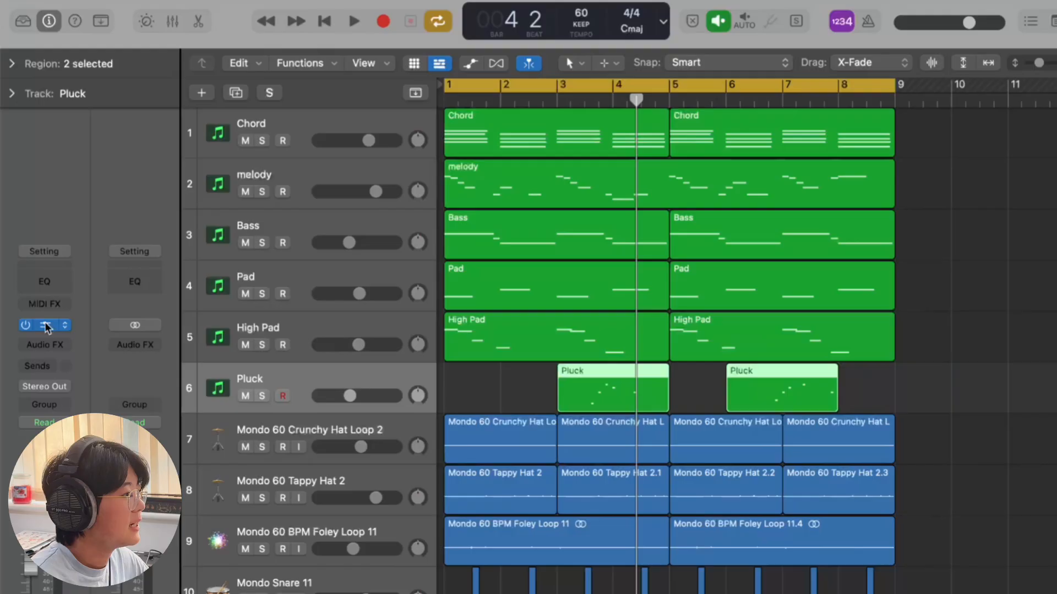
Inspect the Pluck track's Pure LoFi instrument with the Ancient Legends preset and close it
left_click(45, 325)
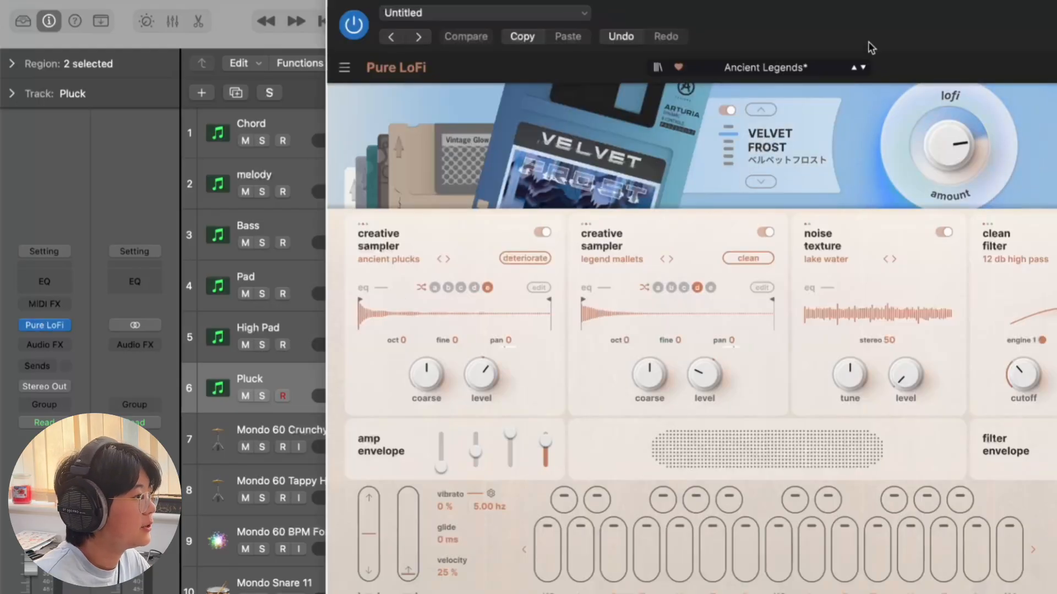
left_click_drag(867, 41, 673, 41)
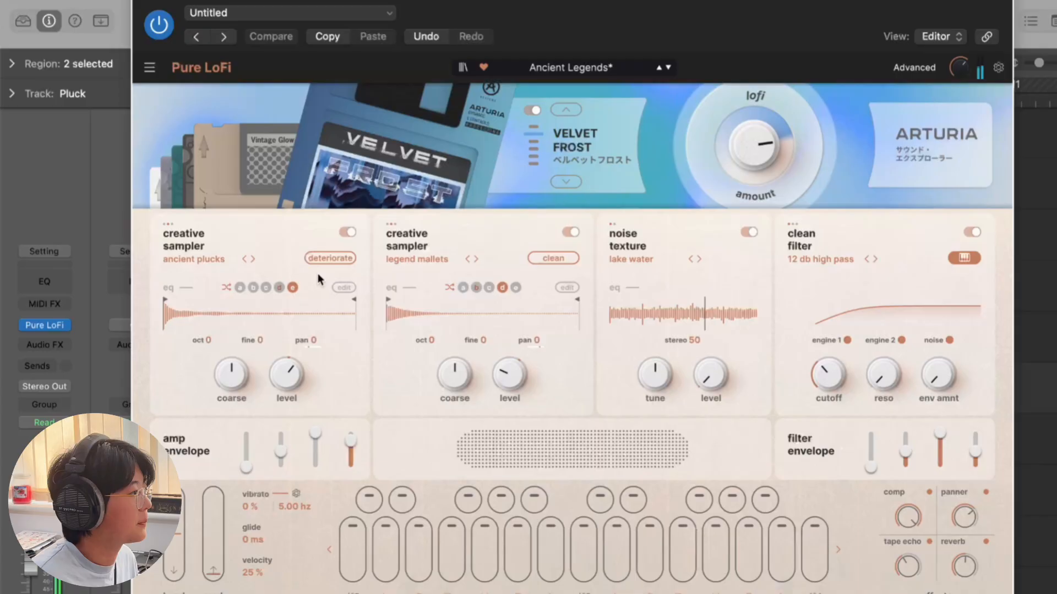
left_click(146, 4)
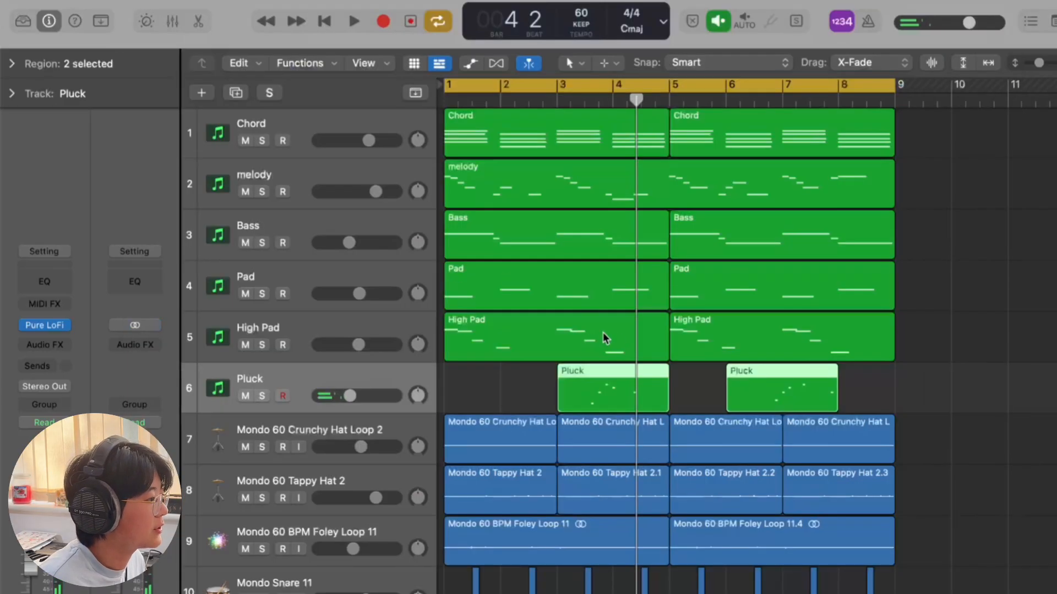
Solo the Pluck track, play it from about bar 3, and release the solo and stop playback
left_click(263, 396)
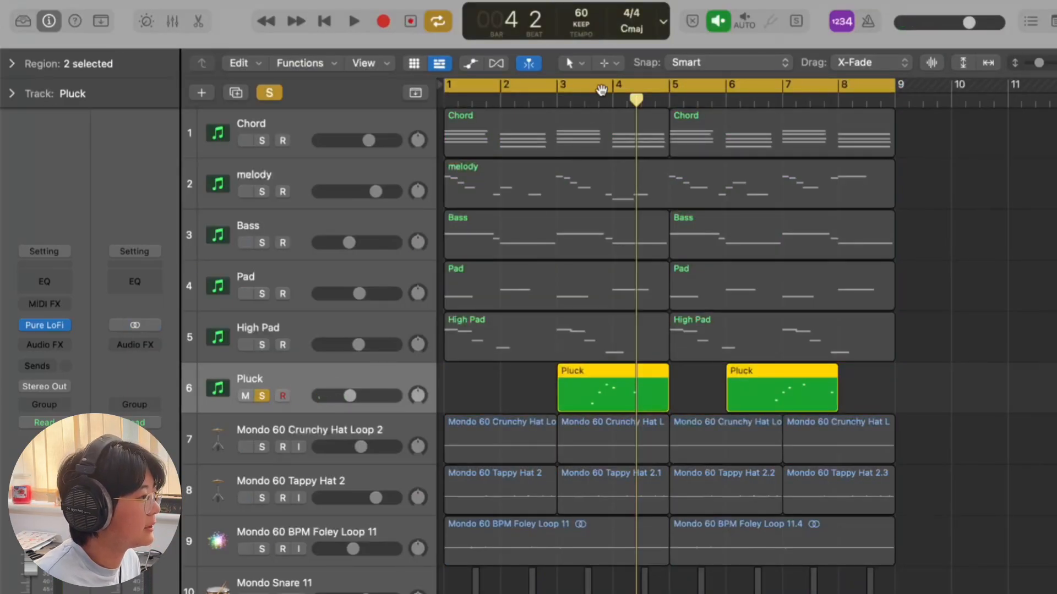
left_click(575, 99)
left_click(575, 100)
key("space")
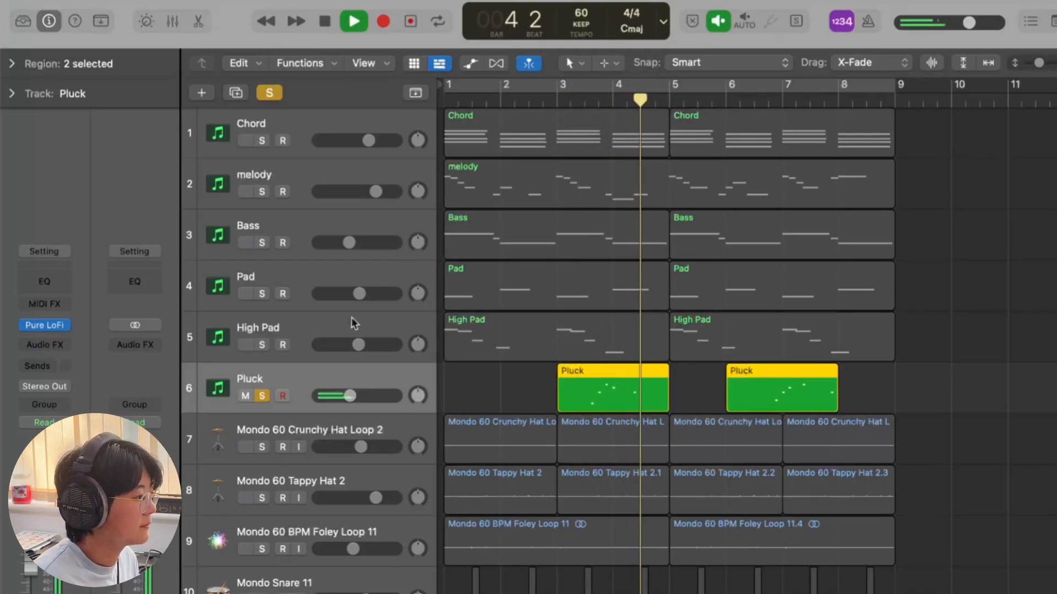
left_click(262, 396)
key("space")
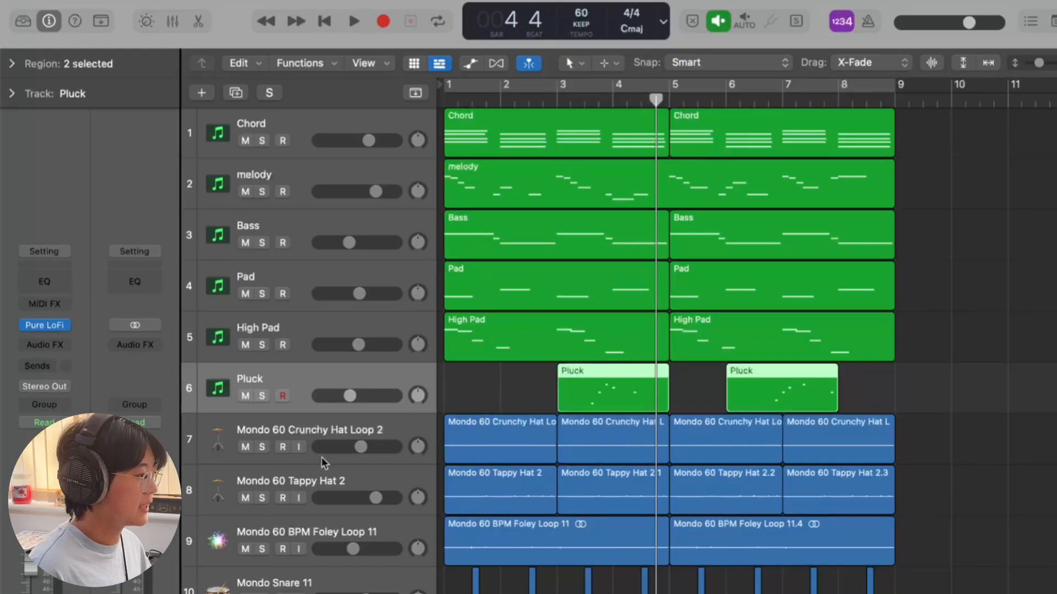
Solo the Chord, melody, Bass, Pad and High Pad tracks and play them together with the cycle range enabled
scroll(322, 456, "down", 2)
scroll(322, 456, "up", 2)
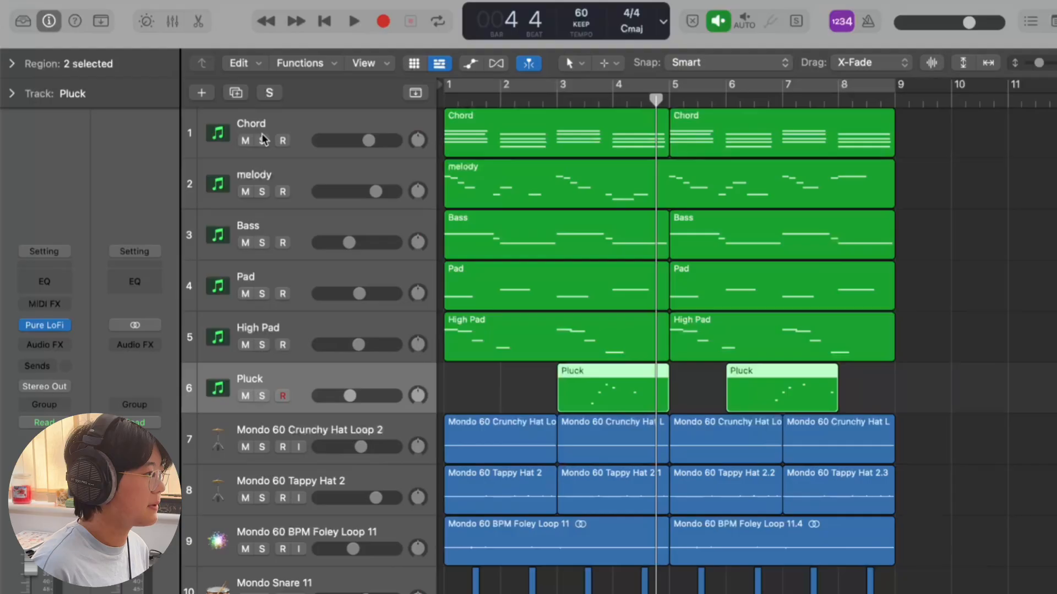
left_click_drag(262, 140, 261, 329)
key("c")
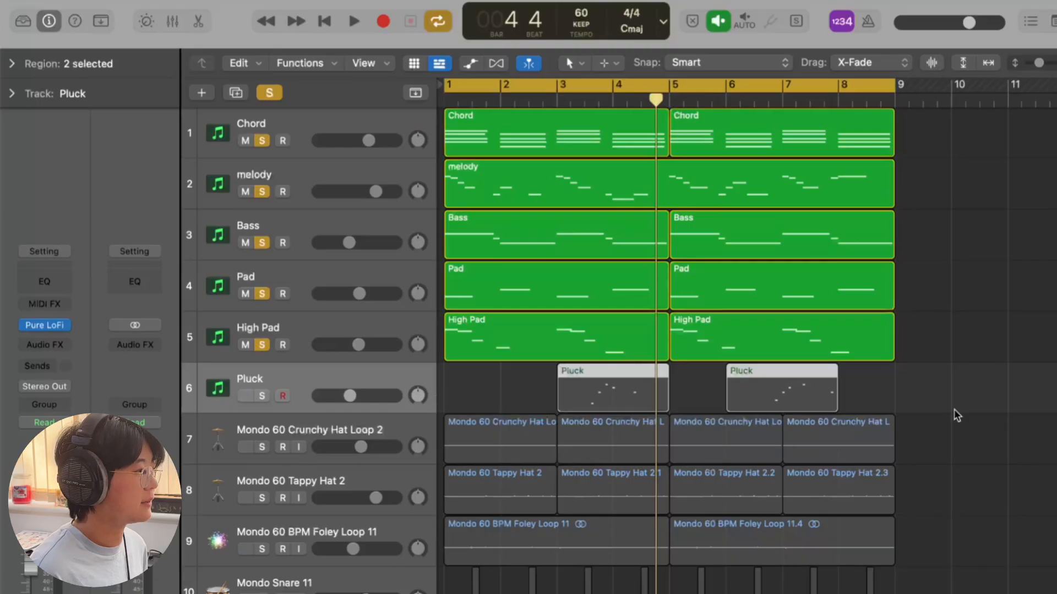
key("space")
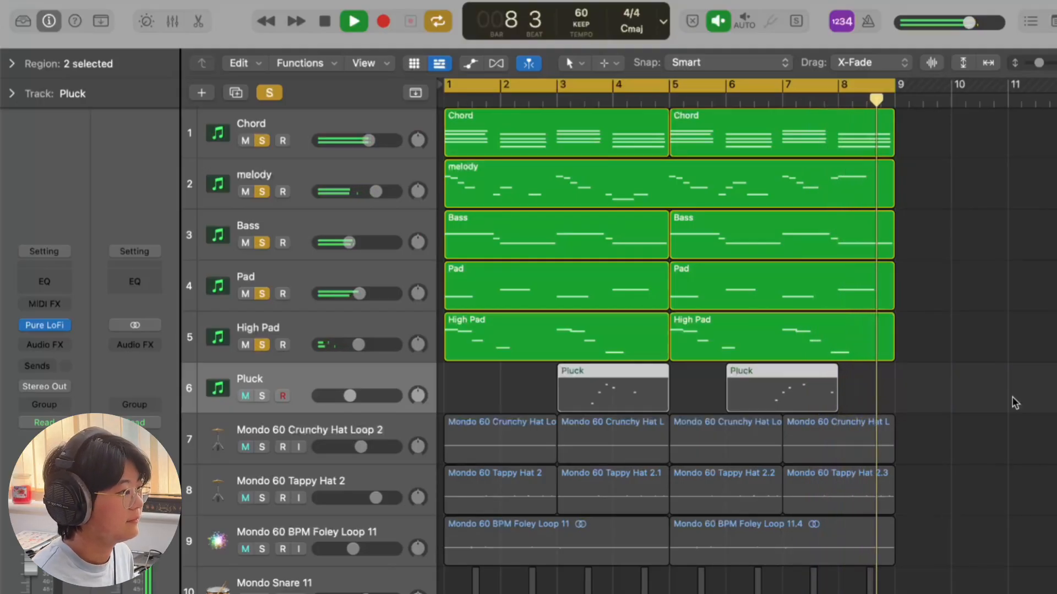
key("space")
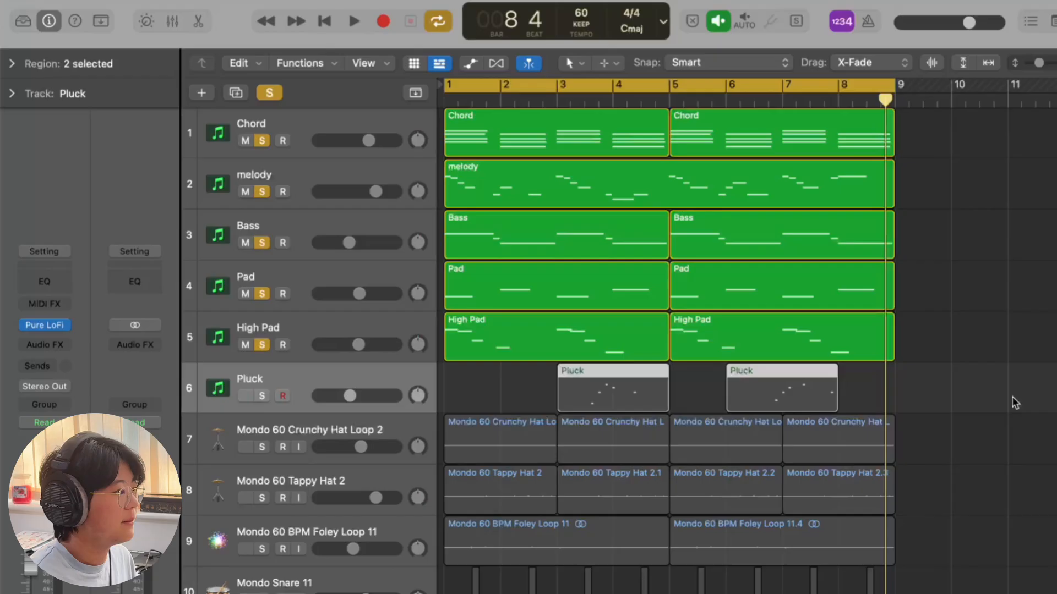
Clear all track solos and play the full arrangement including the drum loops
scroll(783, 275, "down", 1)
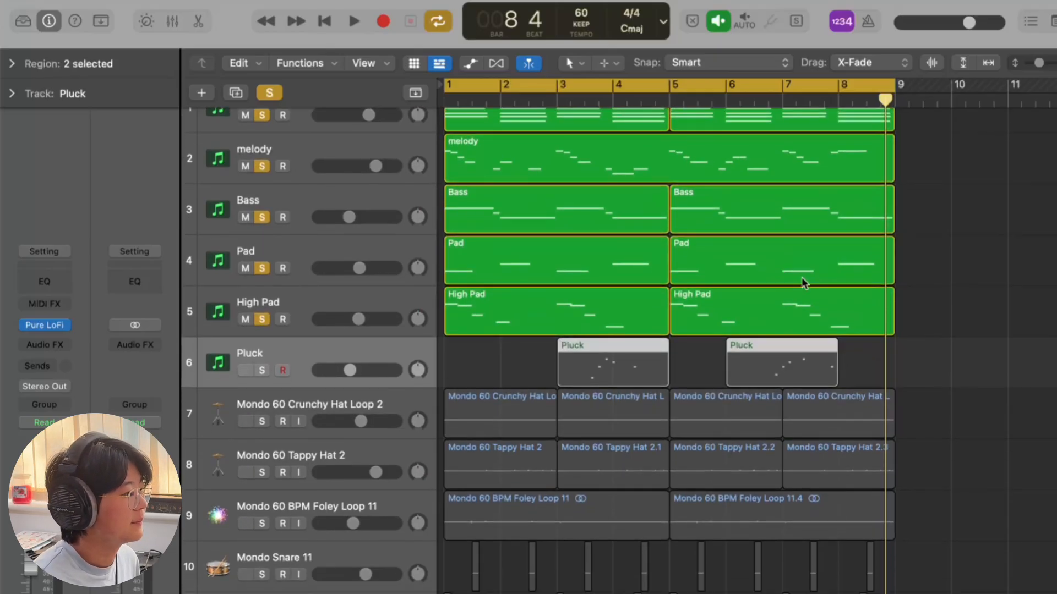
scroll(801, 276, "up", 1)
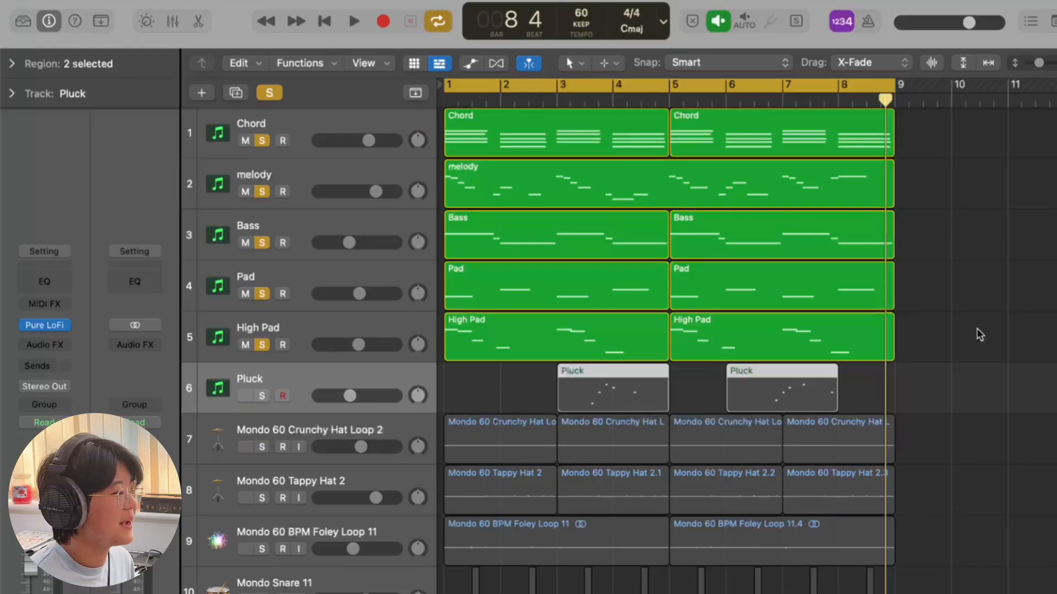
left_click(269, 93)
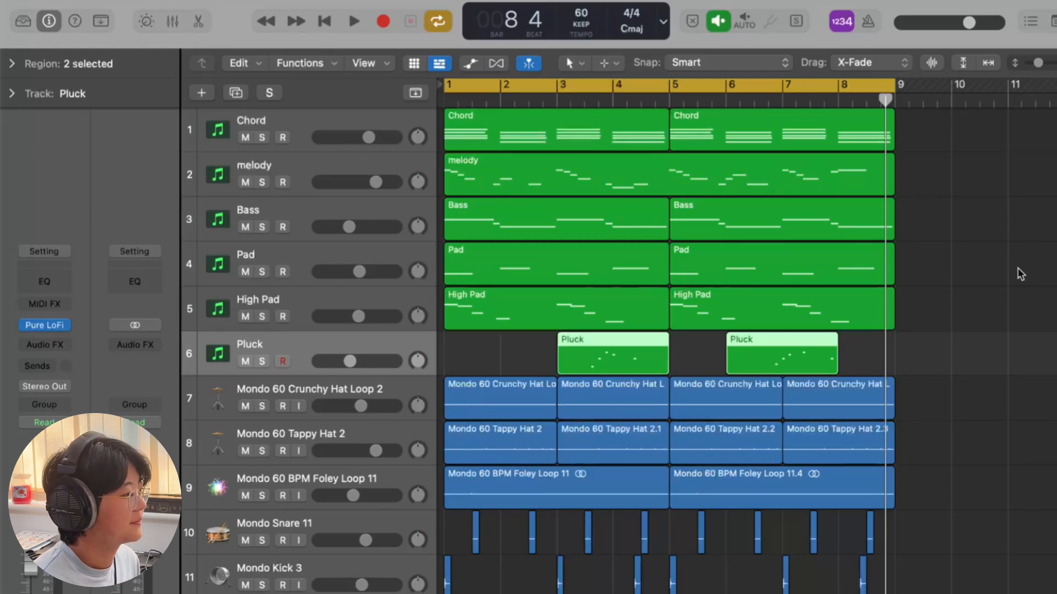
key("space")
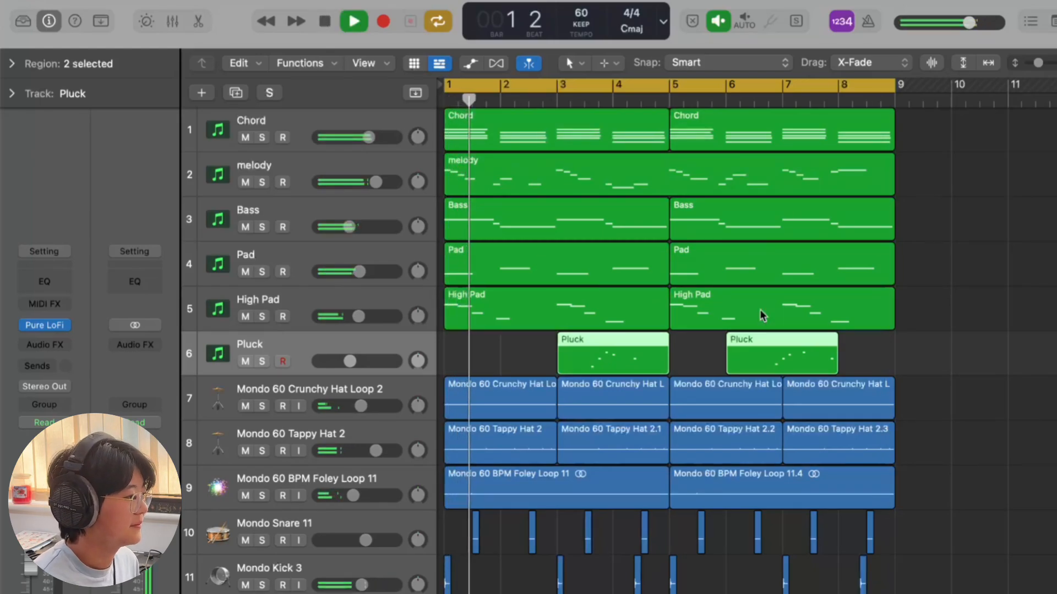